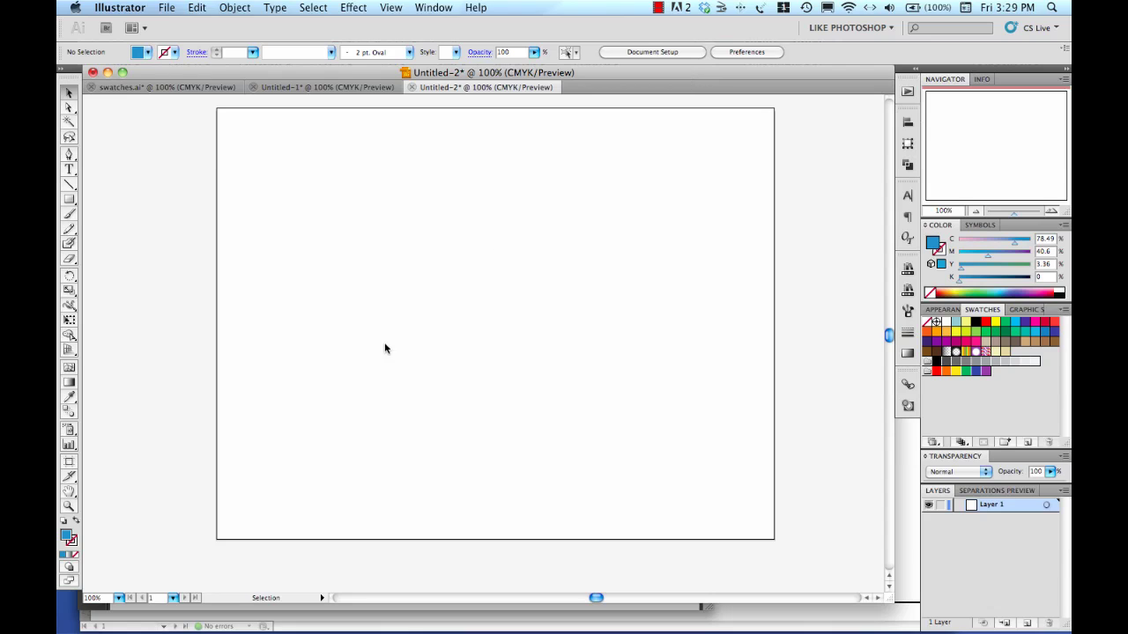
# Check the current fill colour without changing it, then switch to the Rectangle tool.
pyautogui.doubleClick(66, 534)
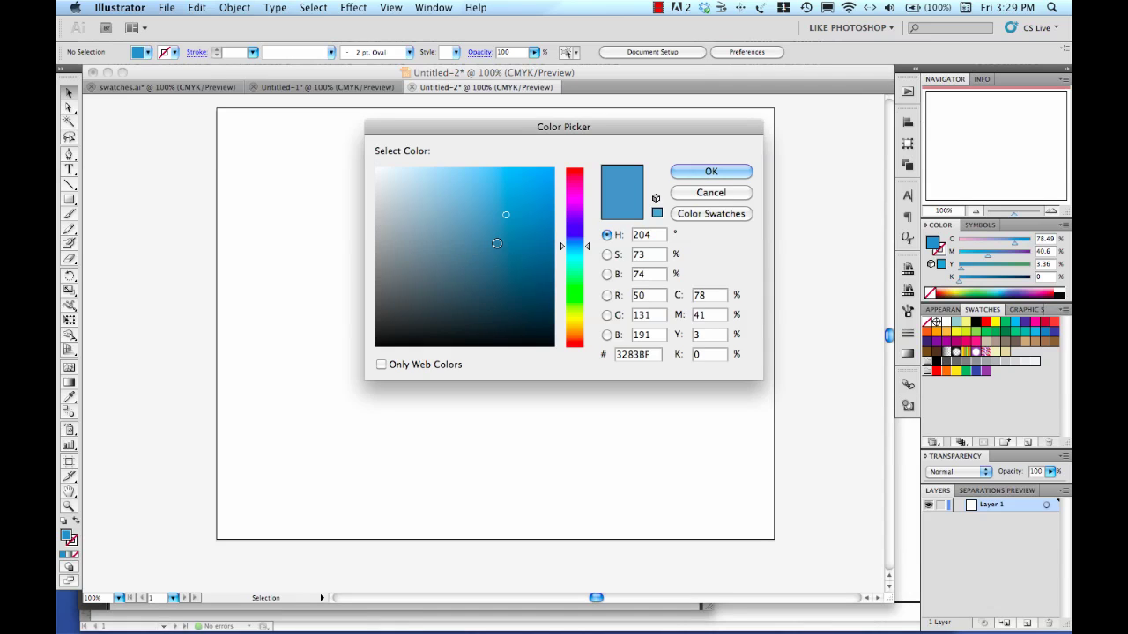
pyautogui.click(687, 194)
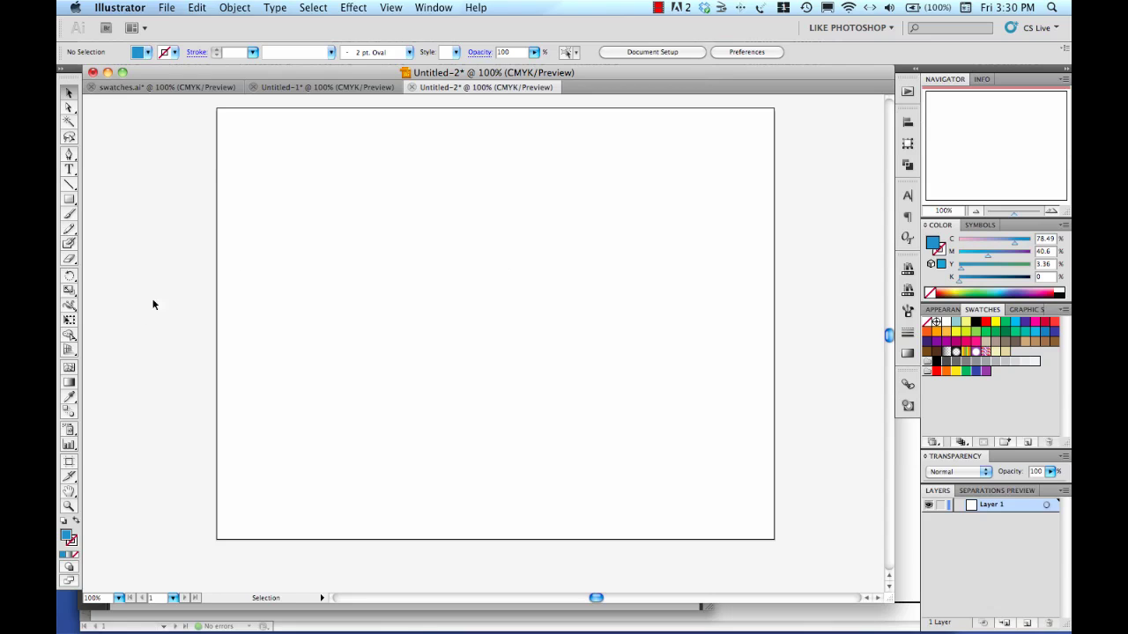
pyautogui.click(69, 200)
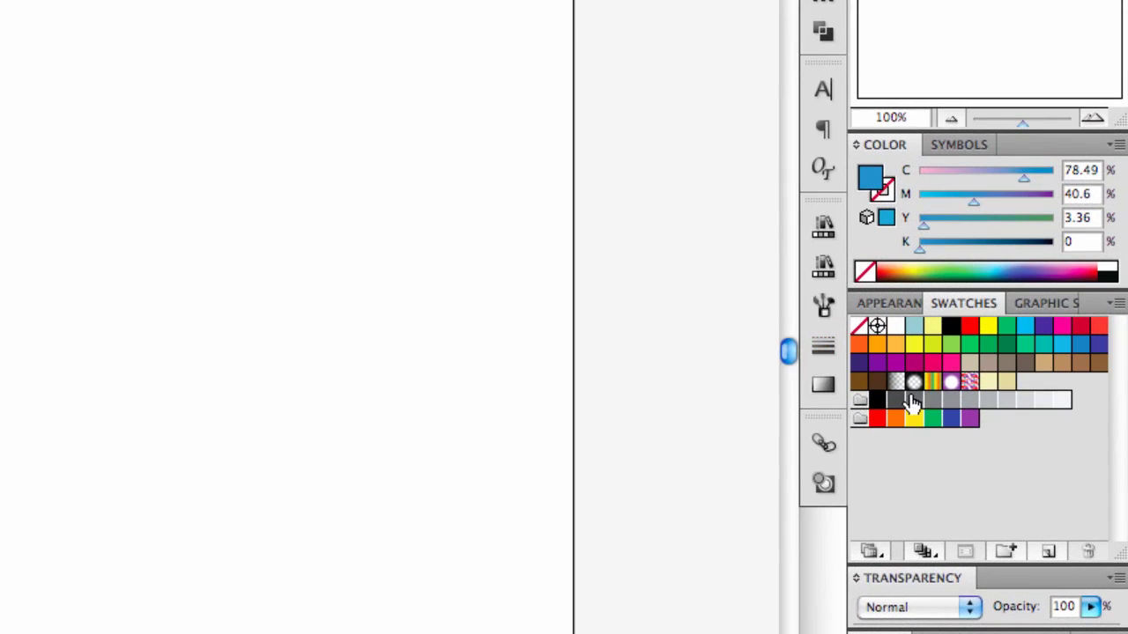
# Inspect the light yellow and tan swatch values, then set the fill to pale yellow (C 3.34, M 3.83, Y 35.77).
pyautogui.doubleClick(993, 388)
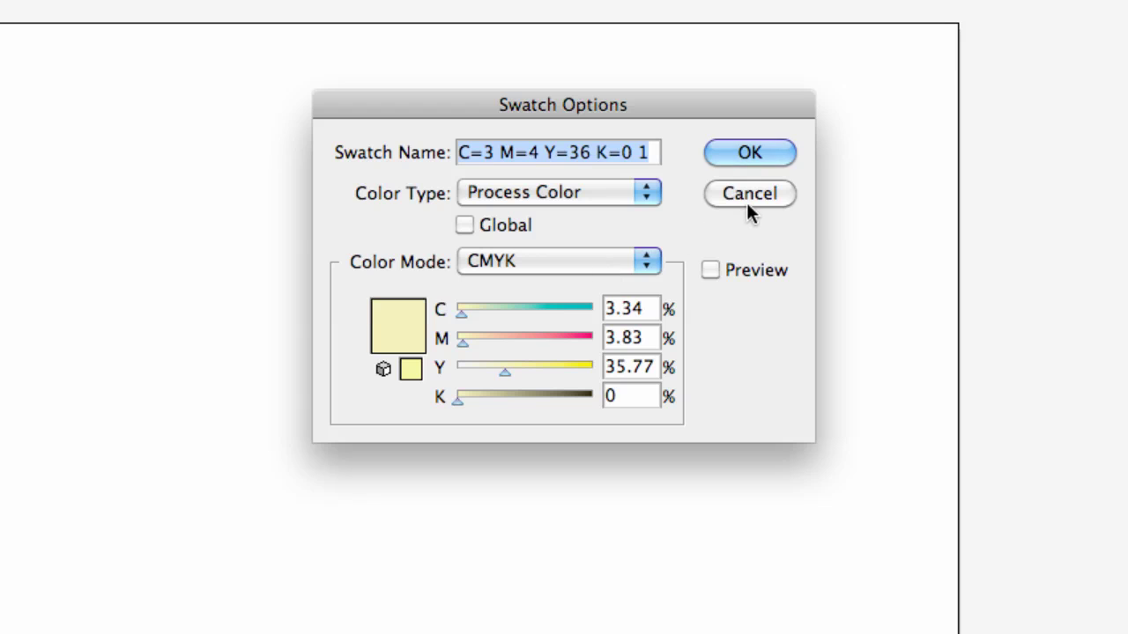
pyautogui.click(750, 194)
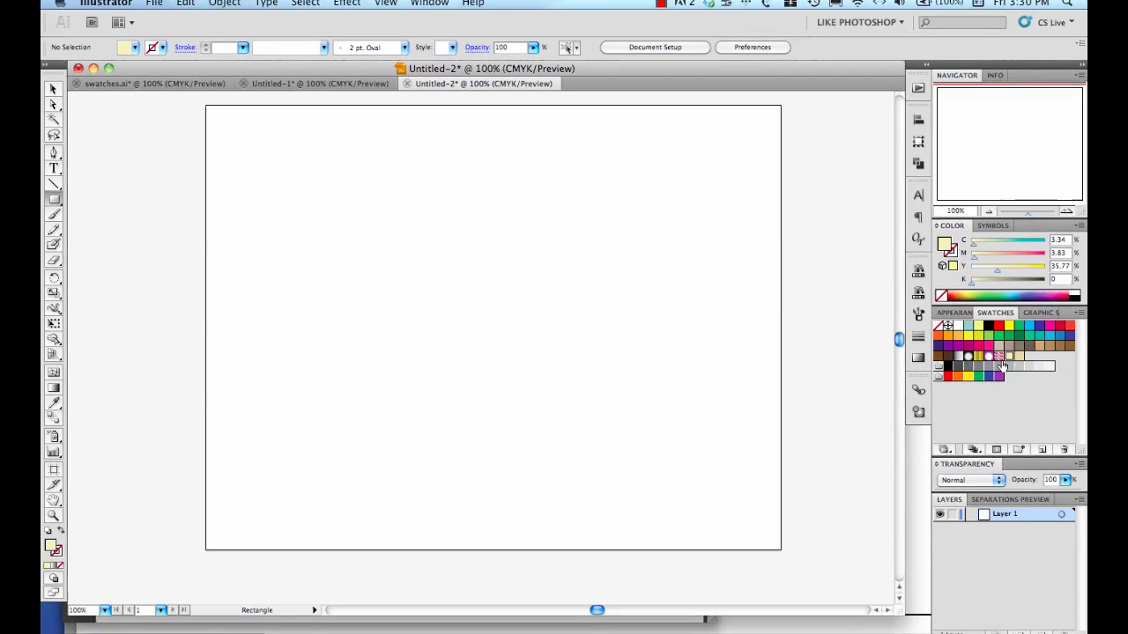
pyautogui.doubleClick(1004, 359)
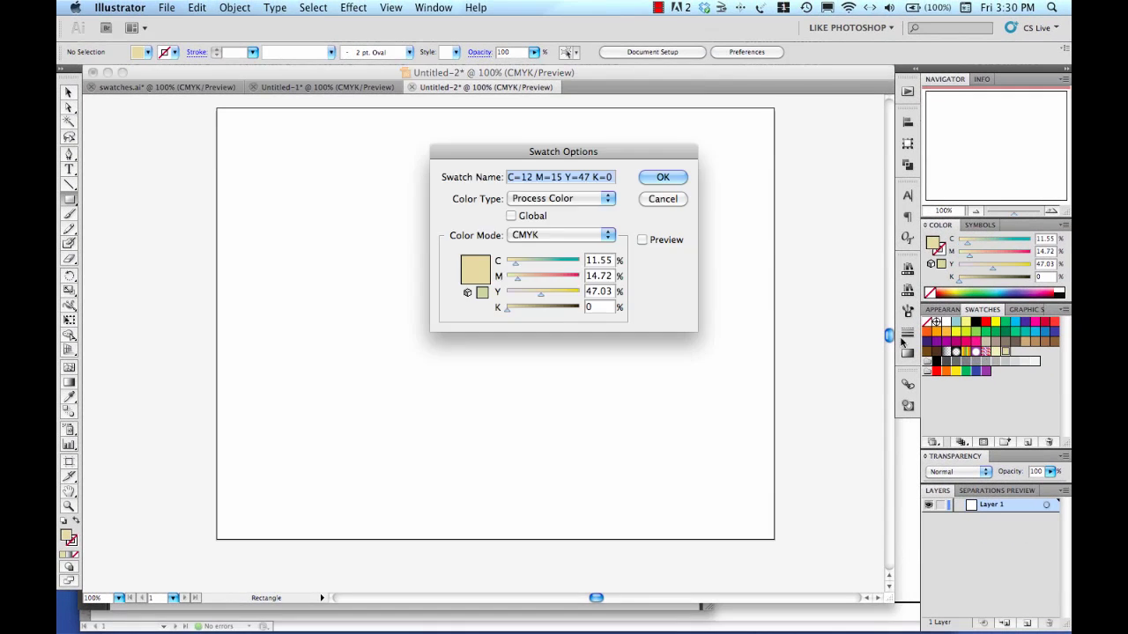
pyautogui.click(662, 198)
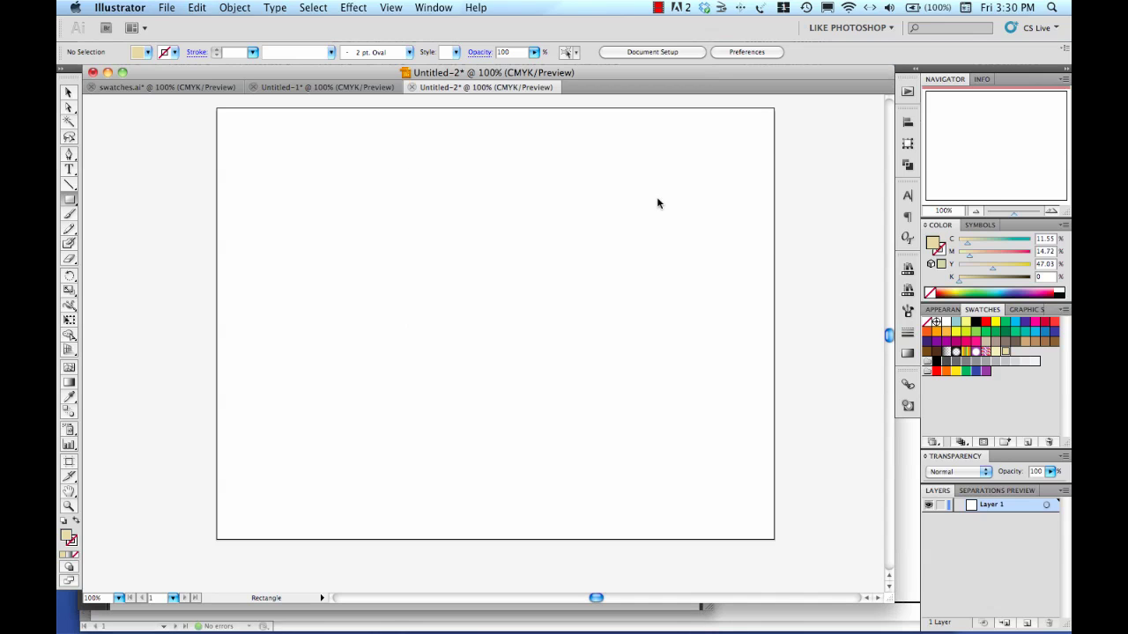
pyautogui.click(993, 352)
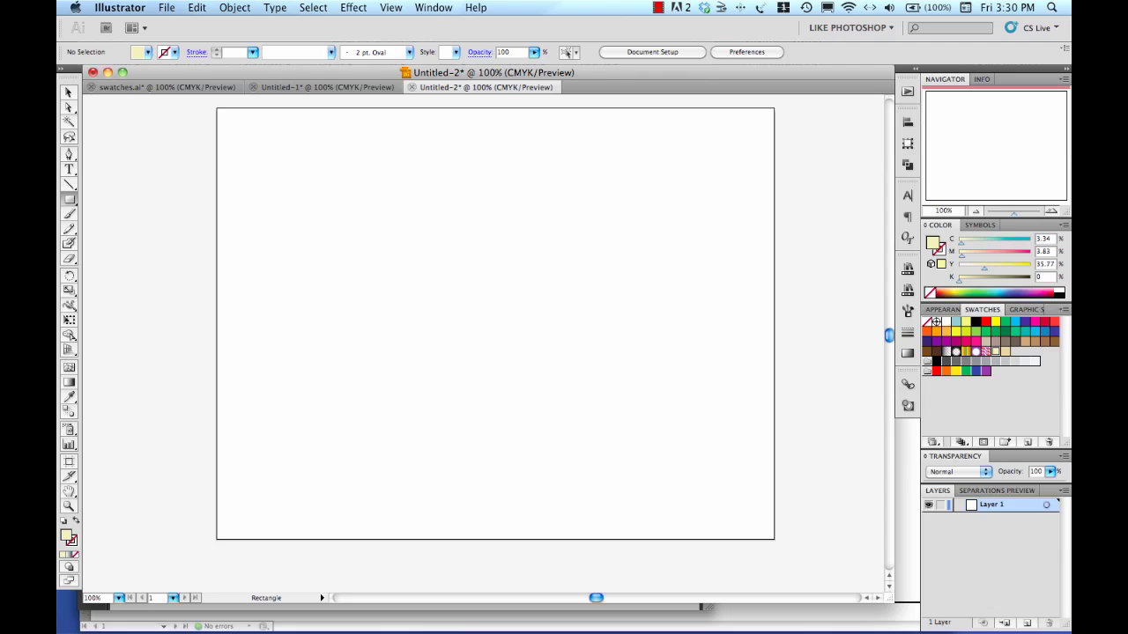
# Create two 2 in × 2 in pale yellow squares.
pyautogui.click(337, 208)
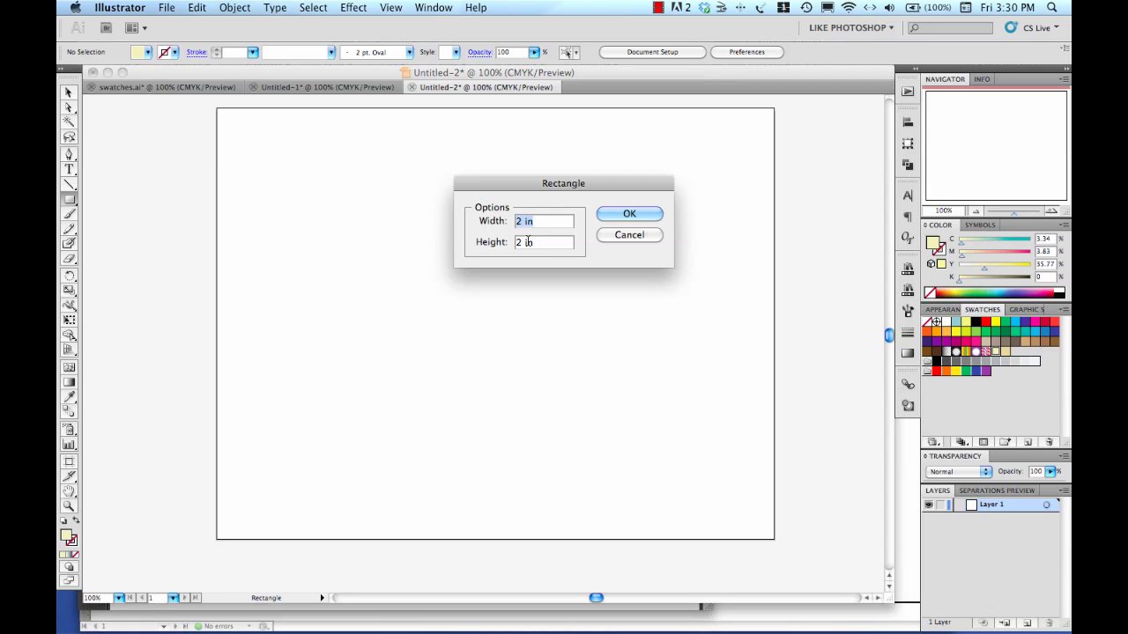
pyautogui.click(628, 215)
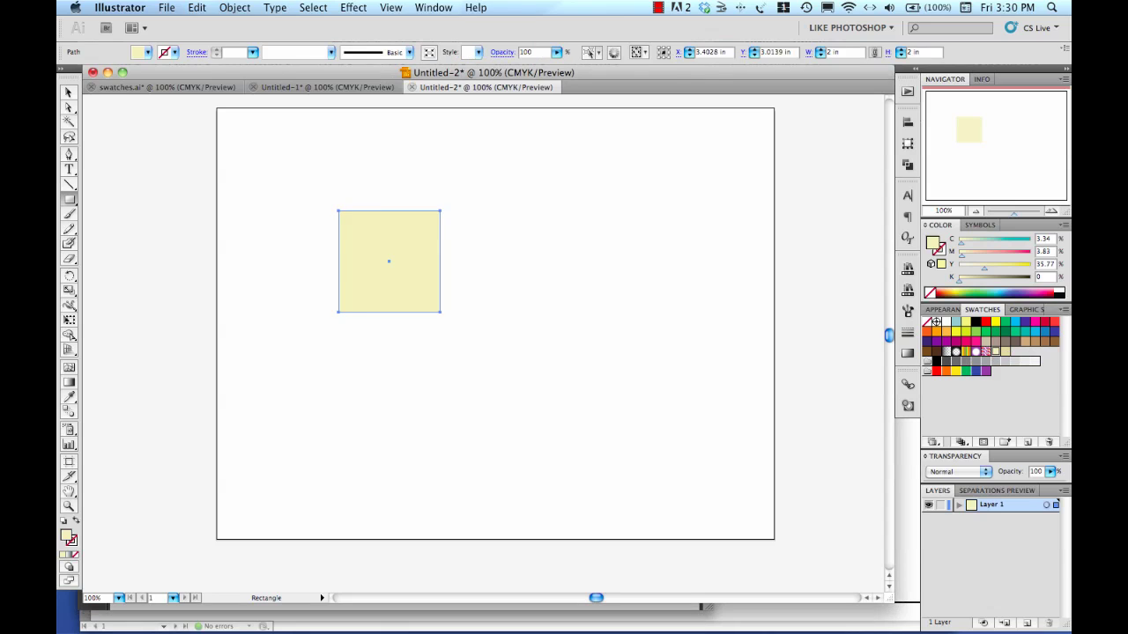
pyautogui.click(1005, 353)
pyautogui.click(994, 352)
pyautogui.click(574, 390)
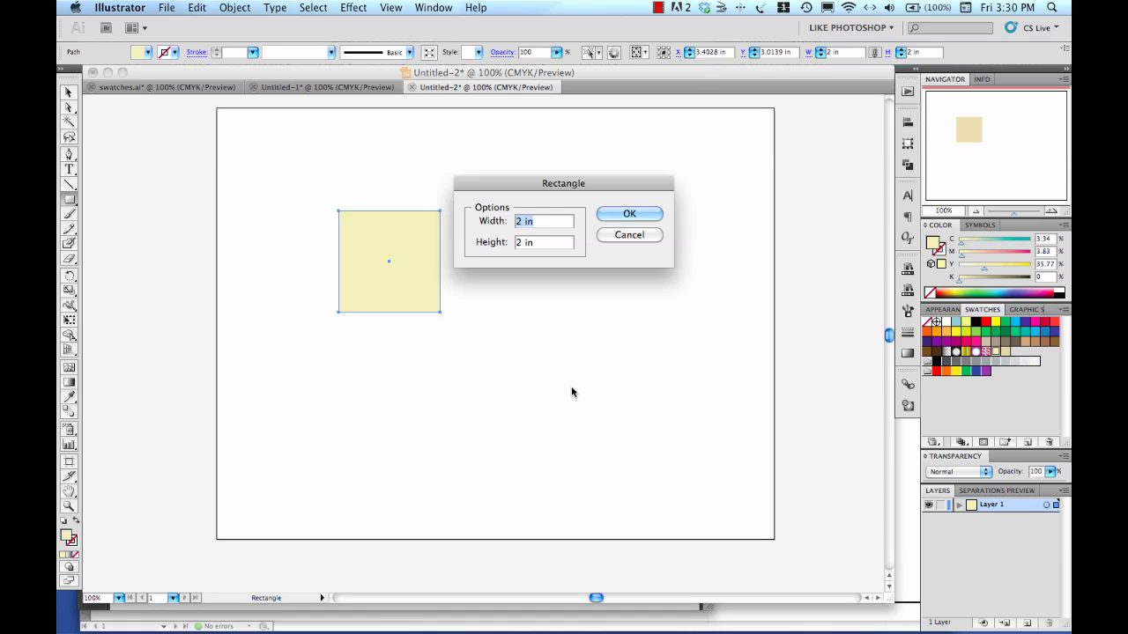
pyautogui.click(629, 214)
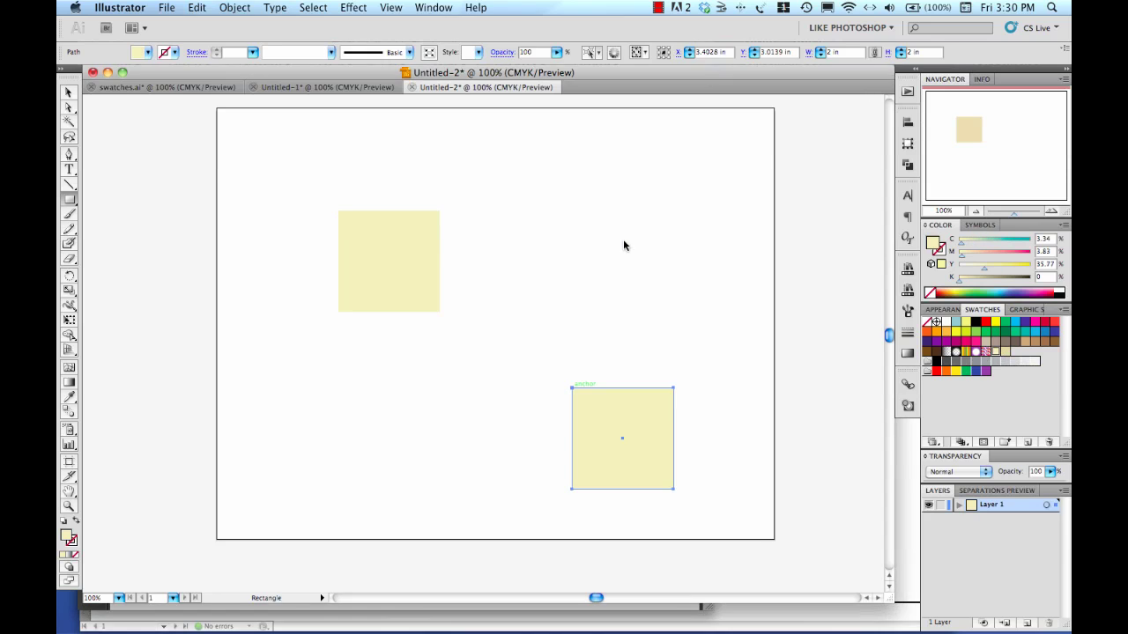
# Move the second square level beside the first and fill it with the darker tan swatch.
pyautogui.click(69, 93)
pyautogui.moveTo(581, 429); pyautogui.dragTo(565, 251)
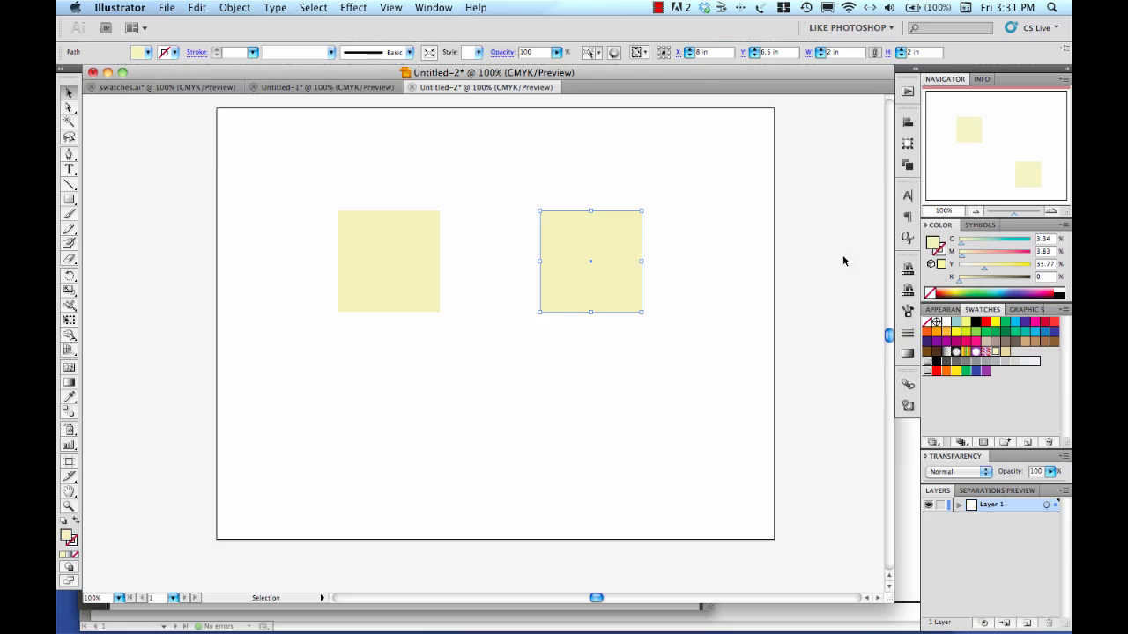
pyautogui.click(1002, 351)
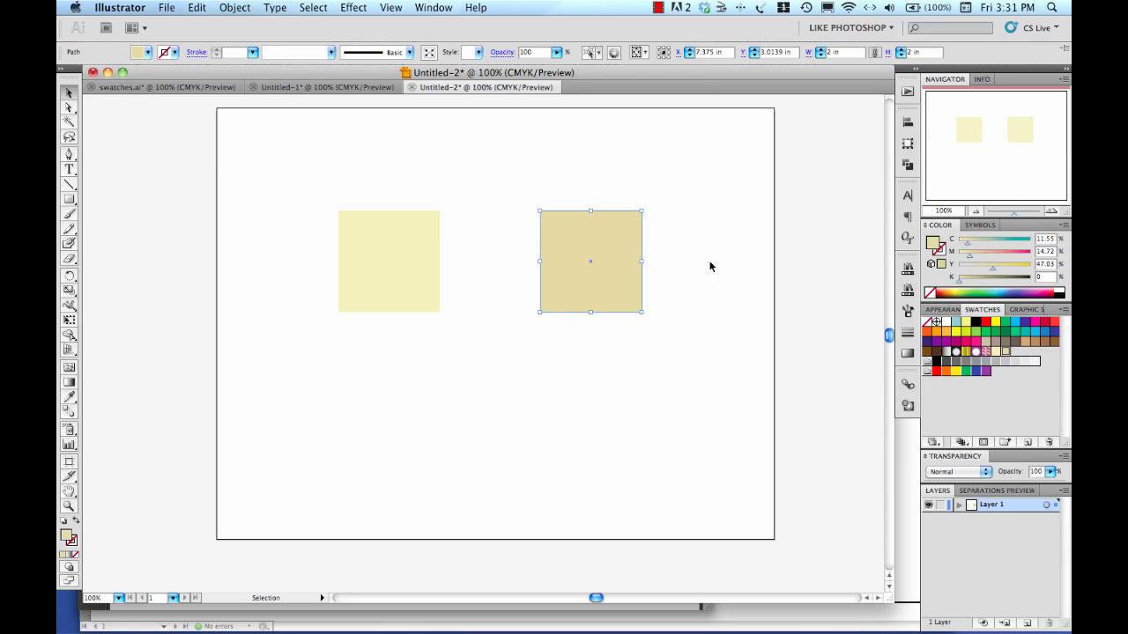
pyautogui.click(472, 163)
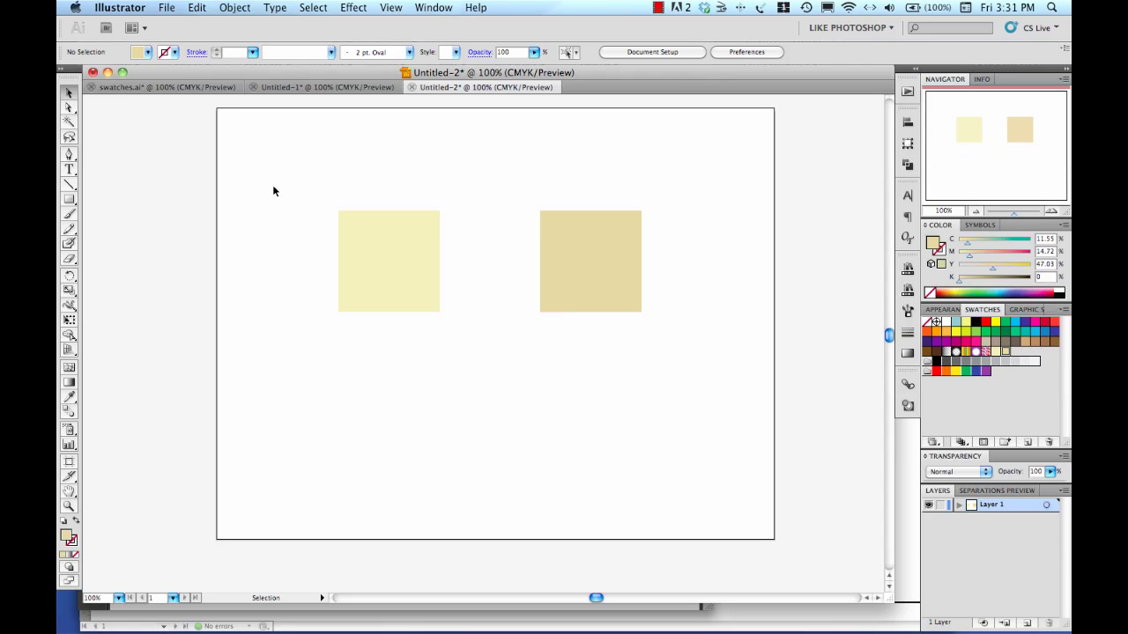
# Select both top squares and Alt-drag a copy of the pair directly below.
pyautogui.moveTo(273, 190); pyautogui.dragTo(679, 344)
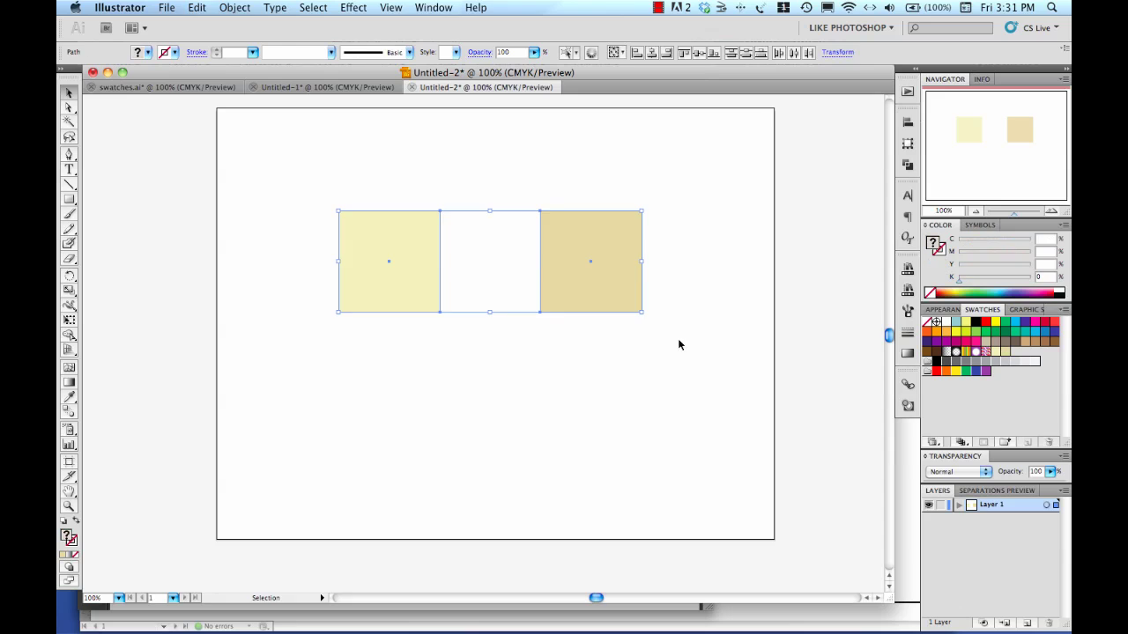
pyautogui.press('a')
pyautogui.moveTo(588, 264); pyautogui.dragTo(584, 372)
# Select the lower-left pale yellow square and open Edit > Edit Colors > Recolor Artwork.
pyautogui.click(672, 377)
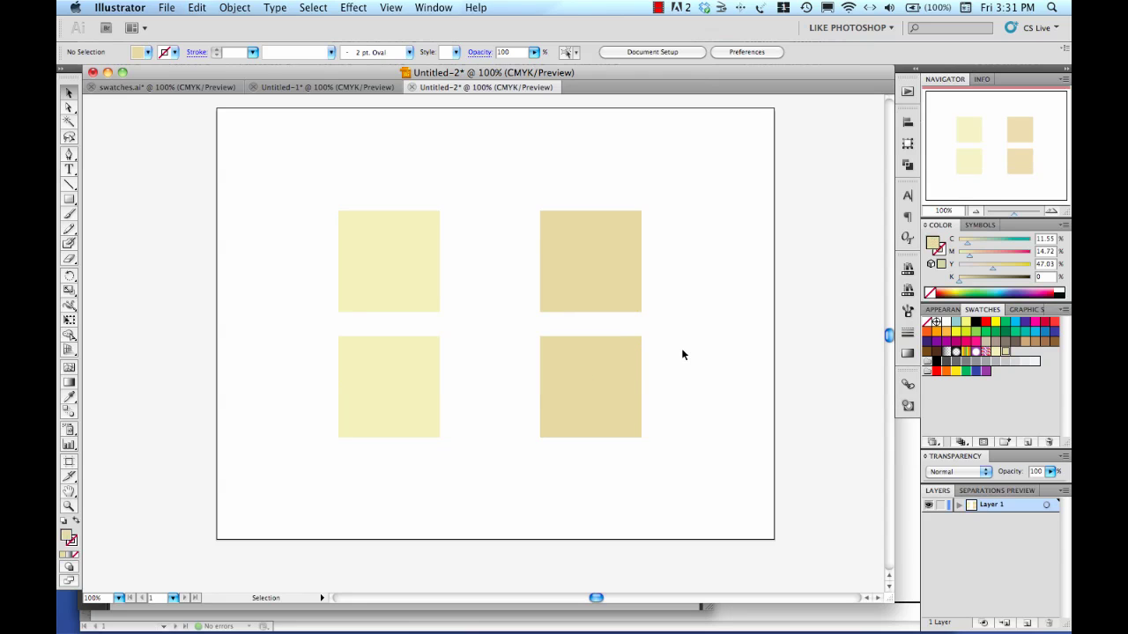
pyautogui.click(367, 363)
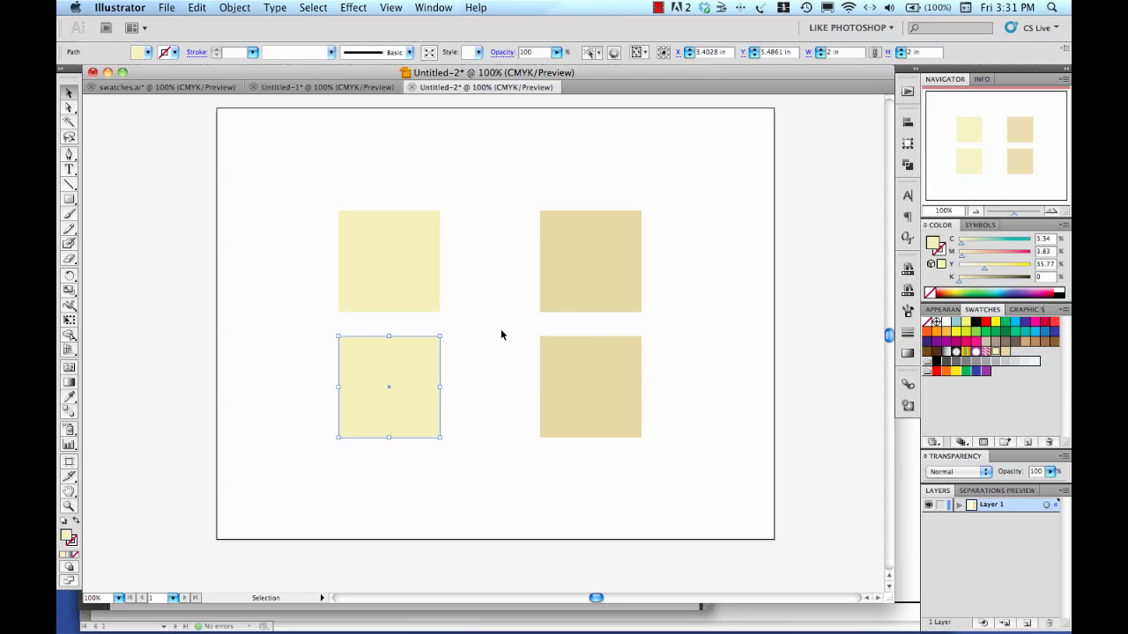
pyautogui.click(197, 8)
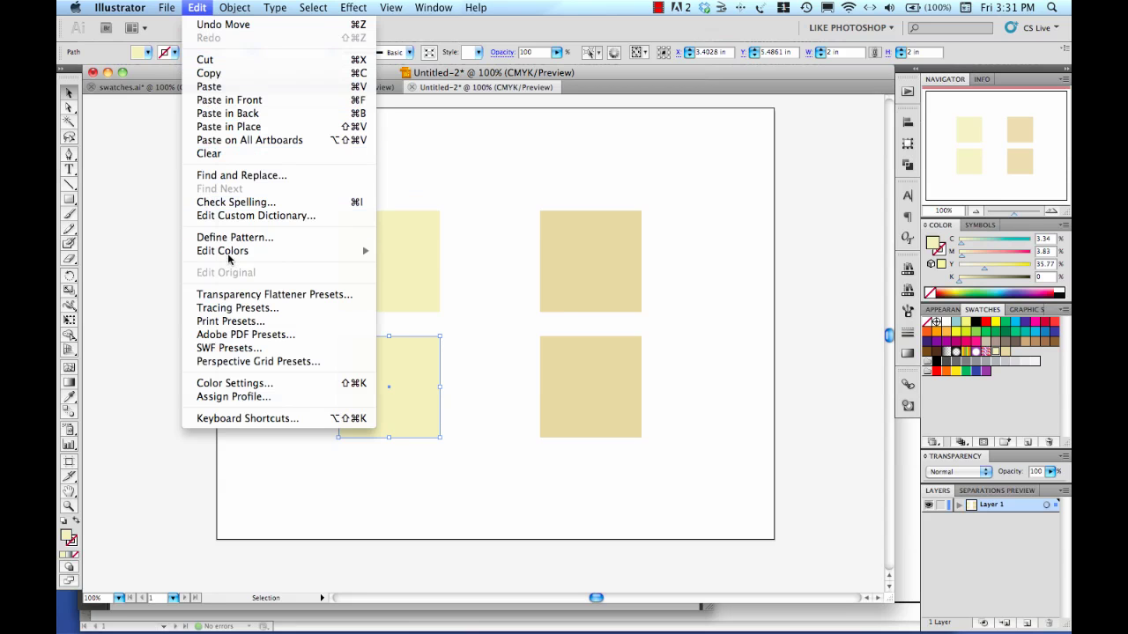
pyautogui.moveTo(228, 256)
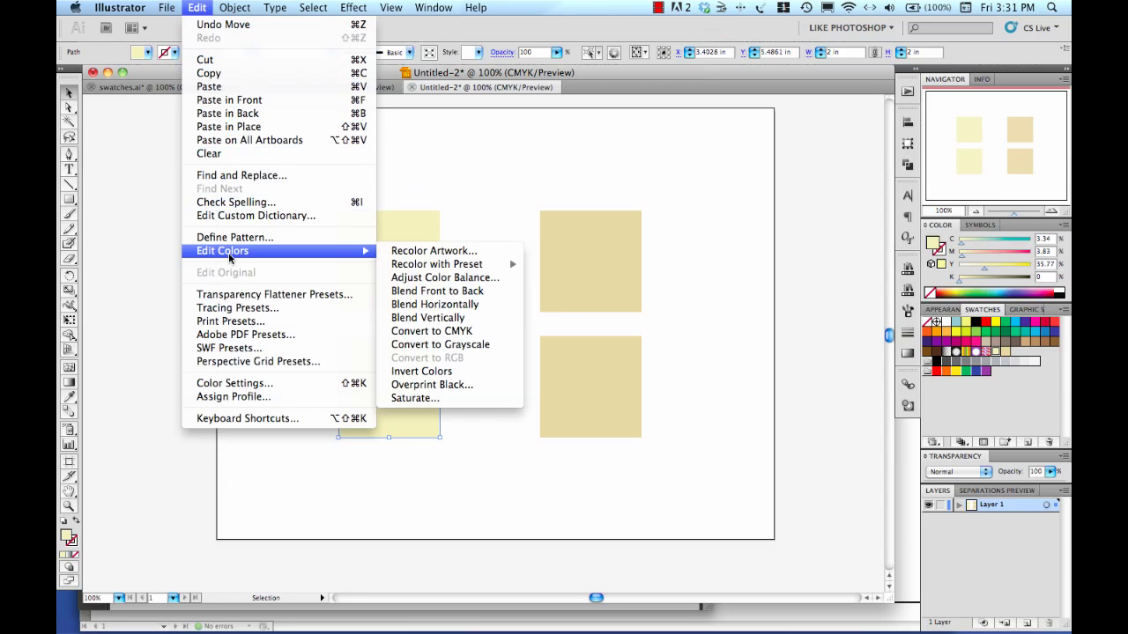
pyautogui.click(444, 254)
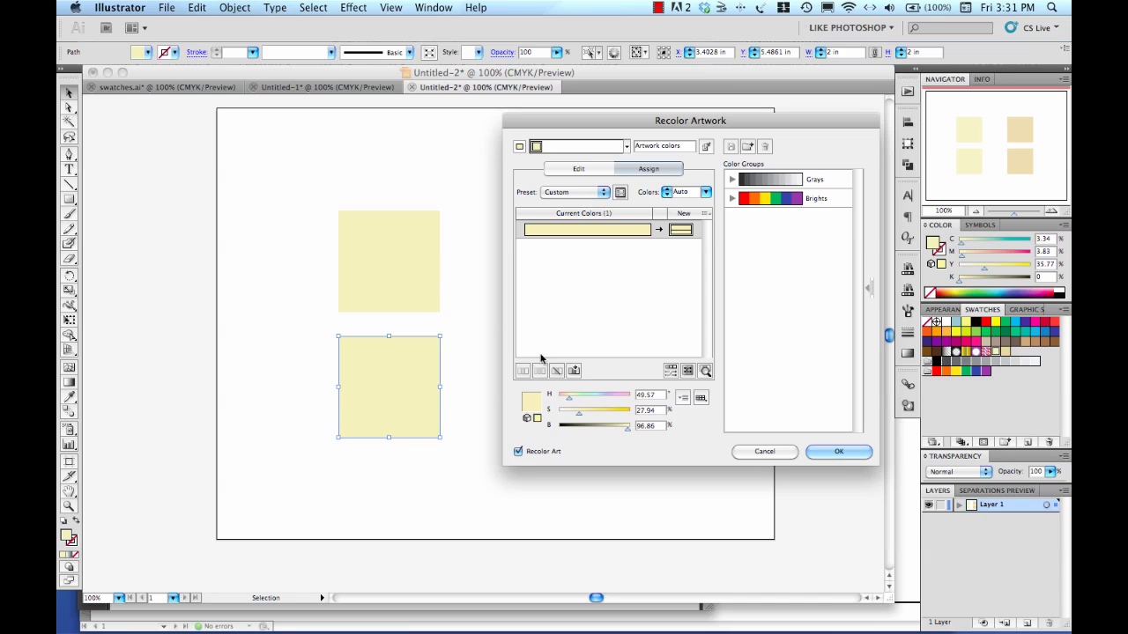
# Limit Recolor Artwork to Color Books > PANTONE solid coated and apply, giving PANTONE 461 C.
pyautogui.moveTo(656, 121); pyautogui.dragTo(632, 124)
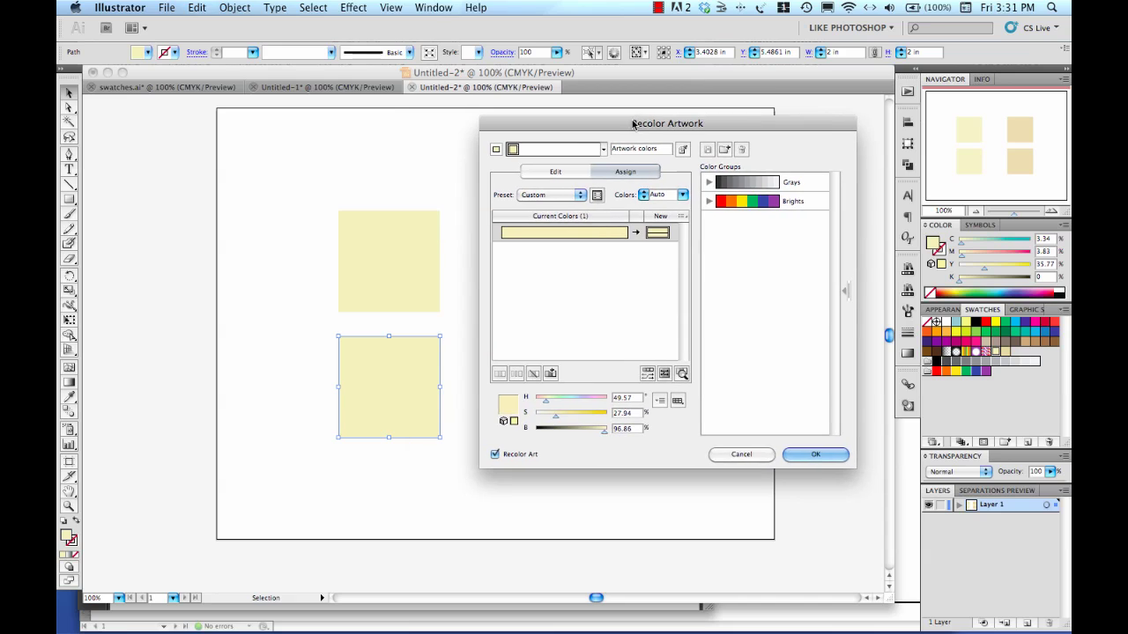
pyautogui.click(677, 402)
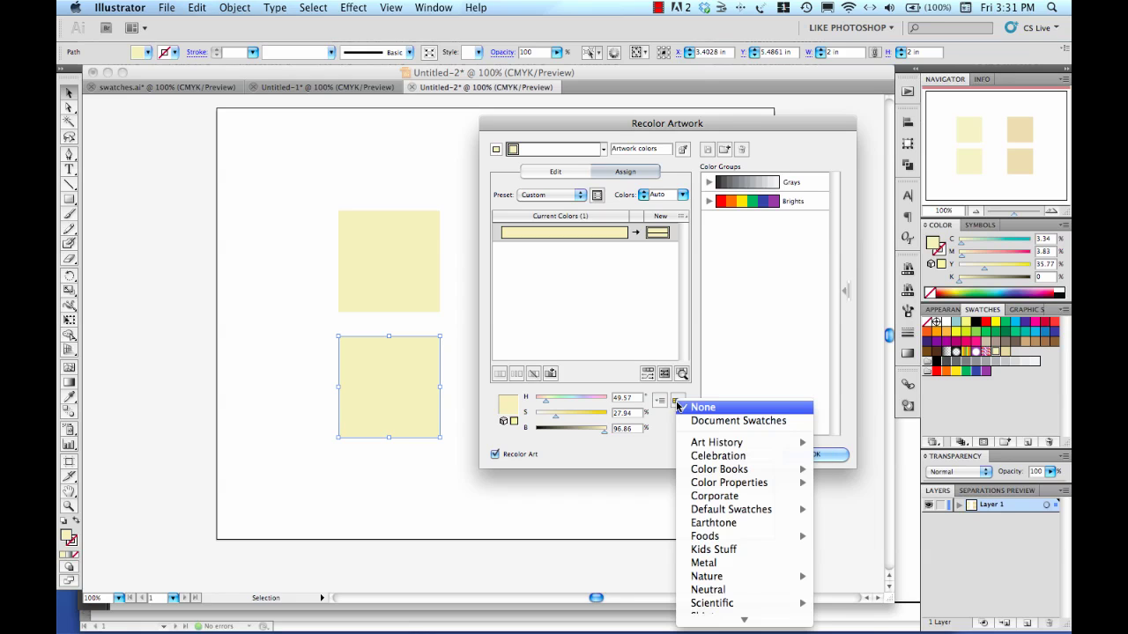
pyautogui.moveTo(706, 476)
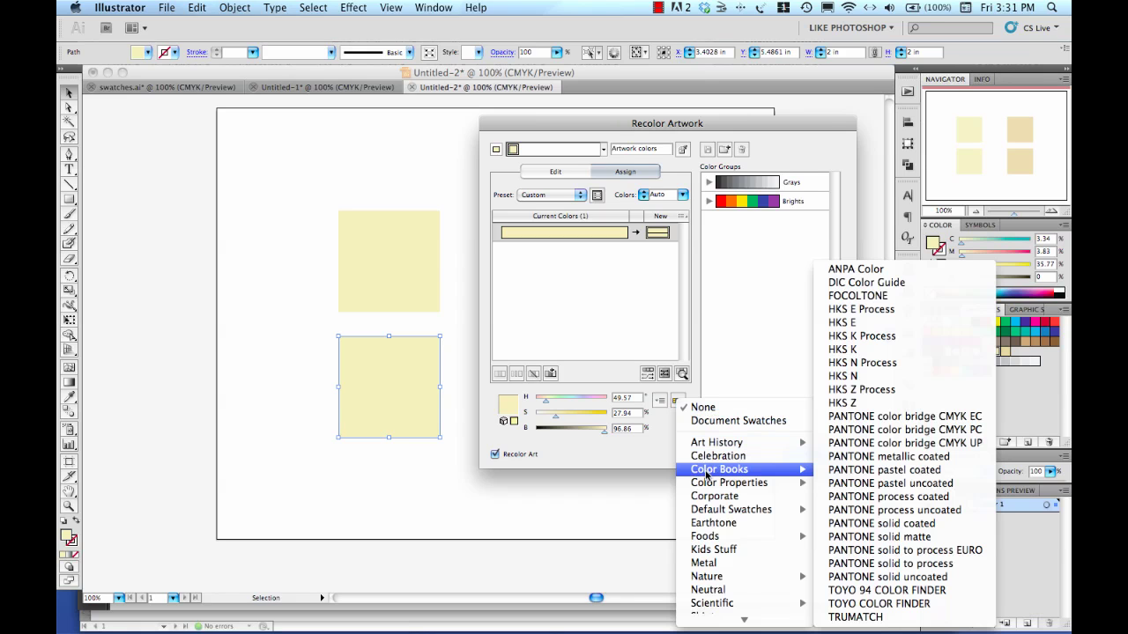
pyautogui.click(852, 525)
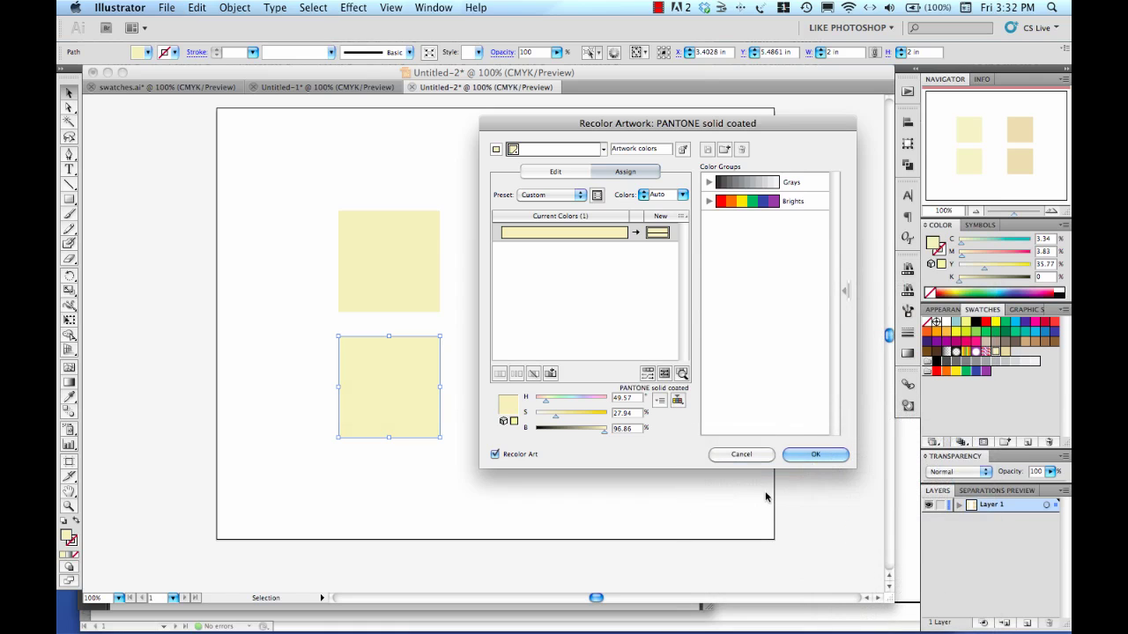
pyautogui.click(808, 456)
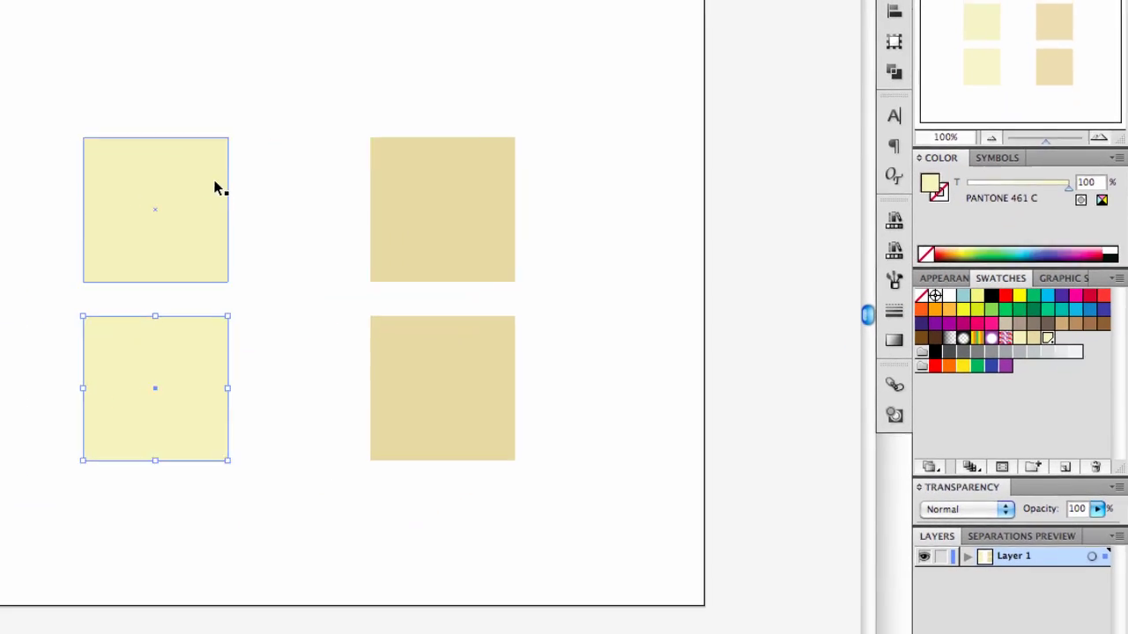
pyautogui.click(219, 187)
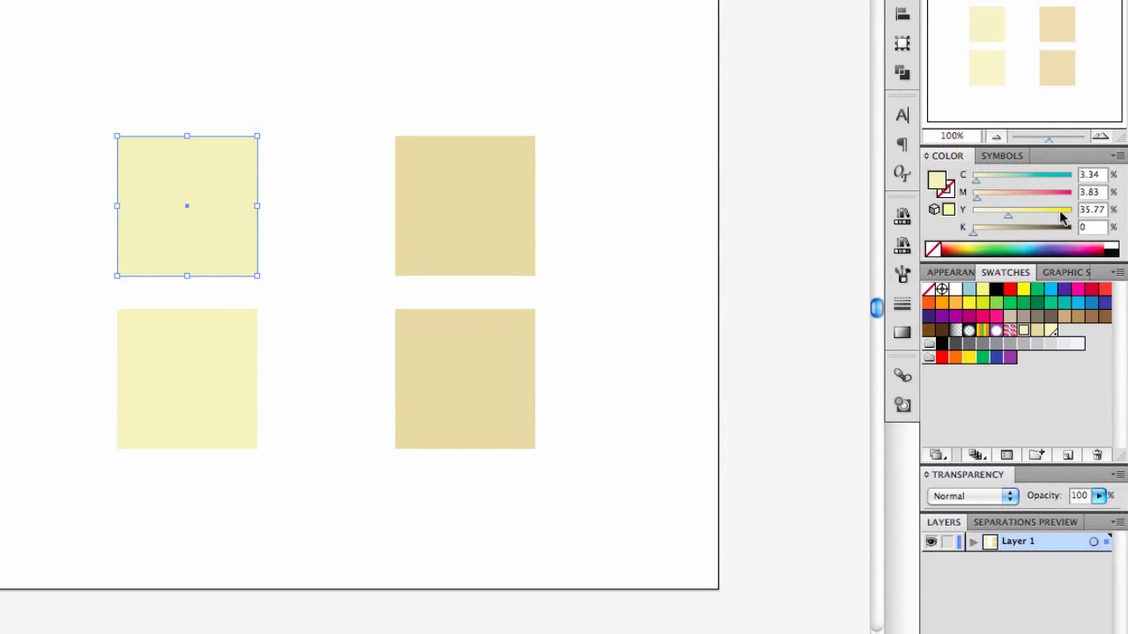
pyautogui.click(208, 350)
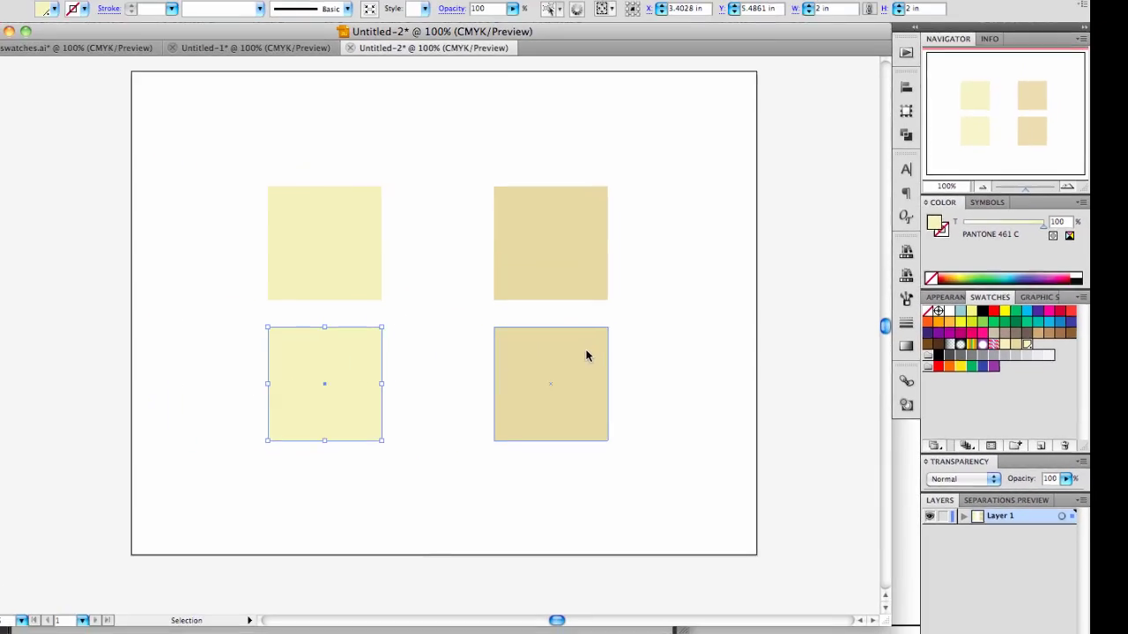
pyautogui.click(509, 344)
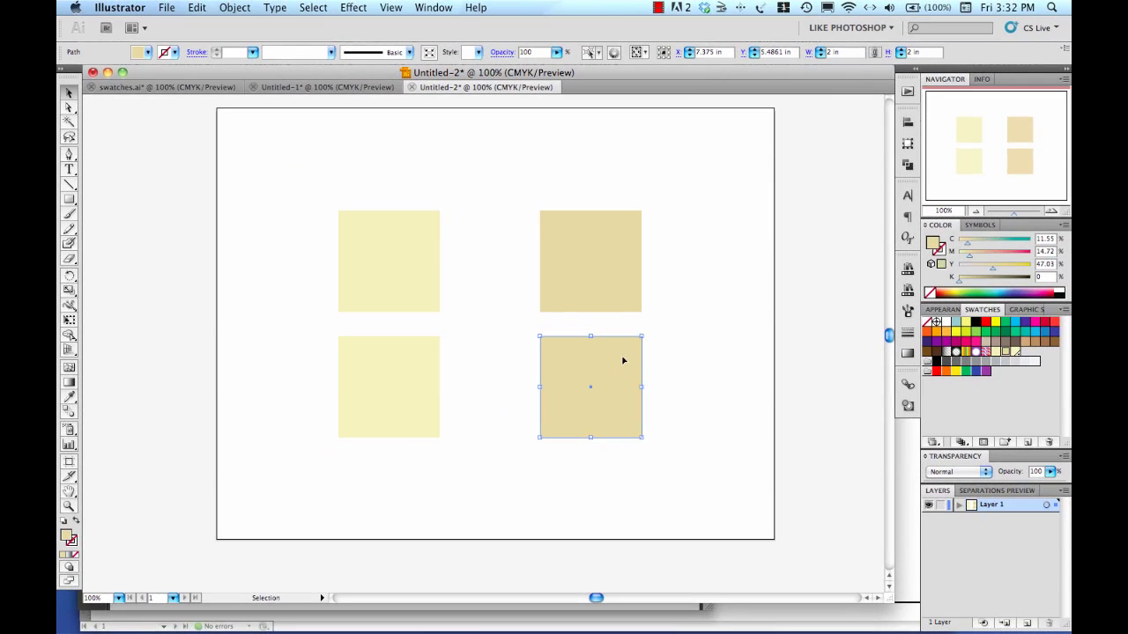
# Open Edit > Edit Colors > Recolor Artwork for the lower-right tan square.
pyautogui.click(198, 9)
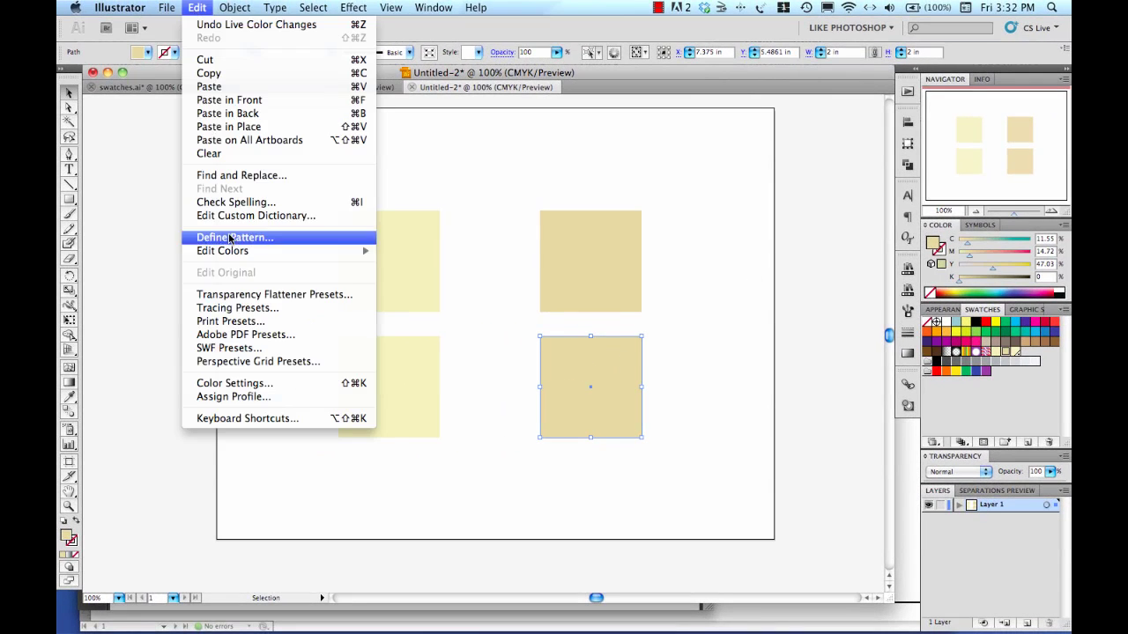
pyautogui.moveTo(230, 252)
pyautogui.click(405, 249)
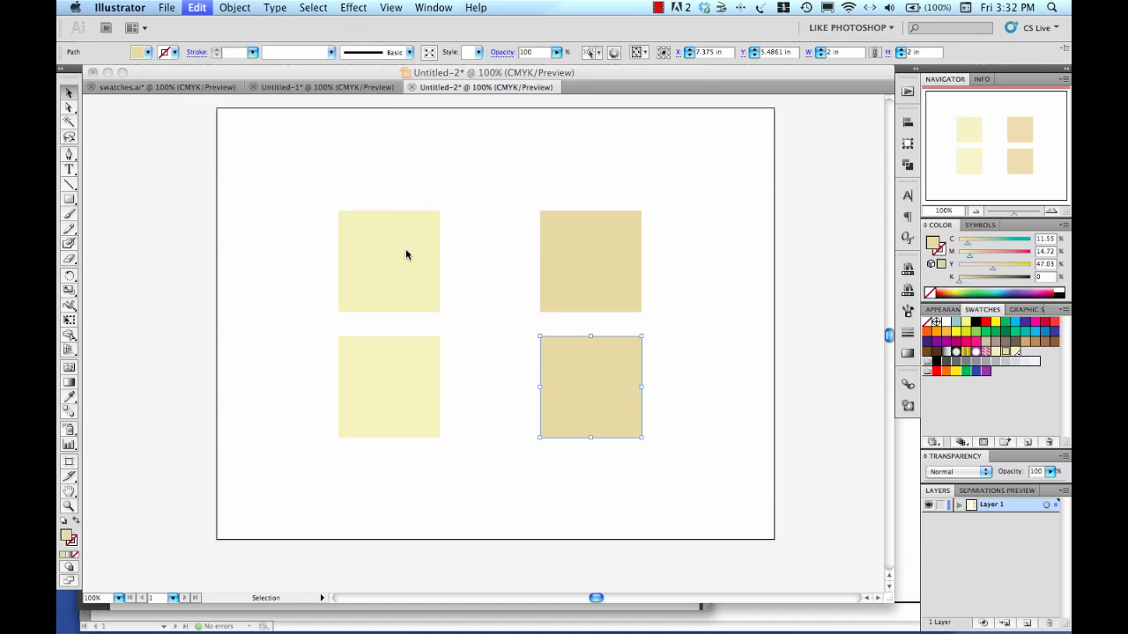
pyautogui.moveTo(615, 126); pyautogui.dragTo(273, 133)
# Limit colours to Color Books > PANTONE solid coated and apply, giving PANTONE 7502 C.
pyautogui.click(336, 404)
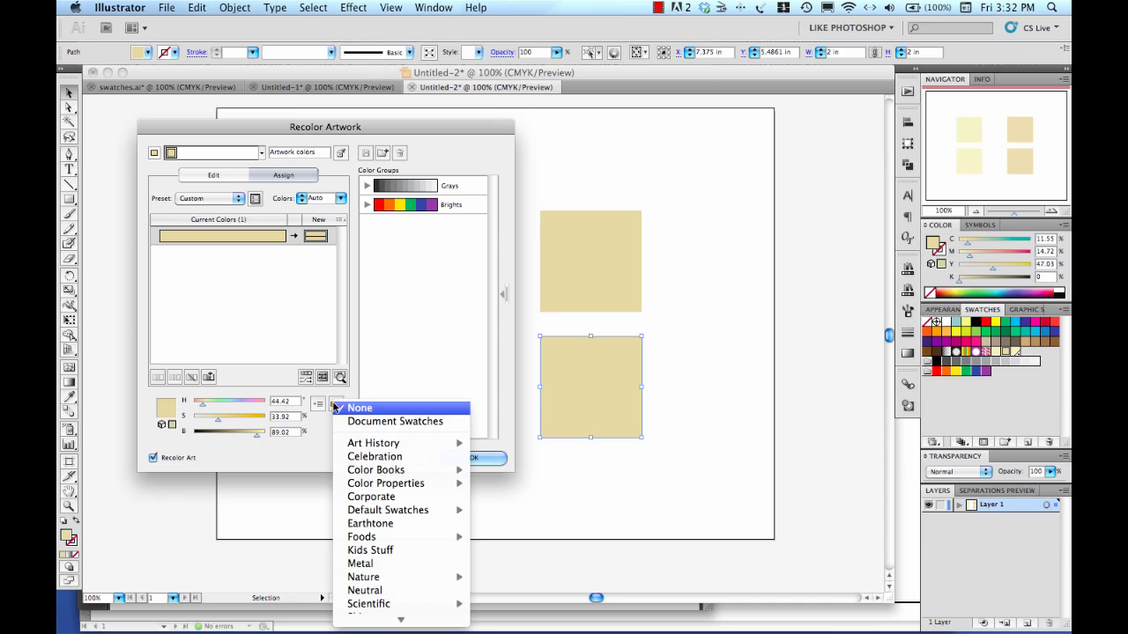
pyautogui.moveTo(414, 469)
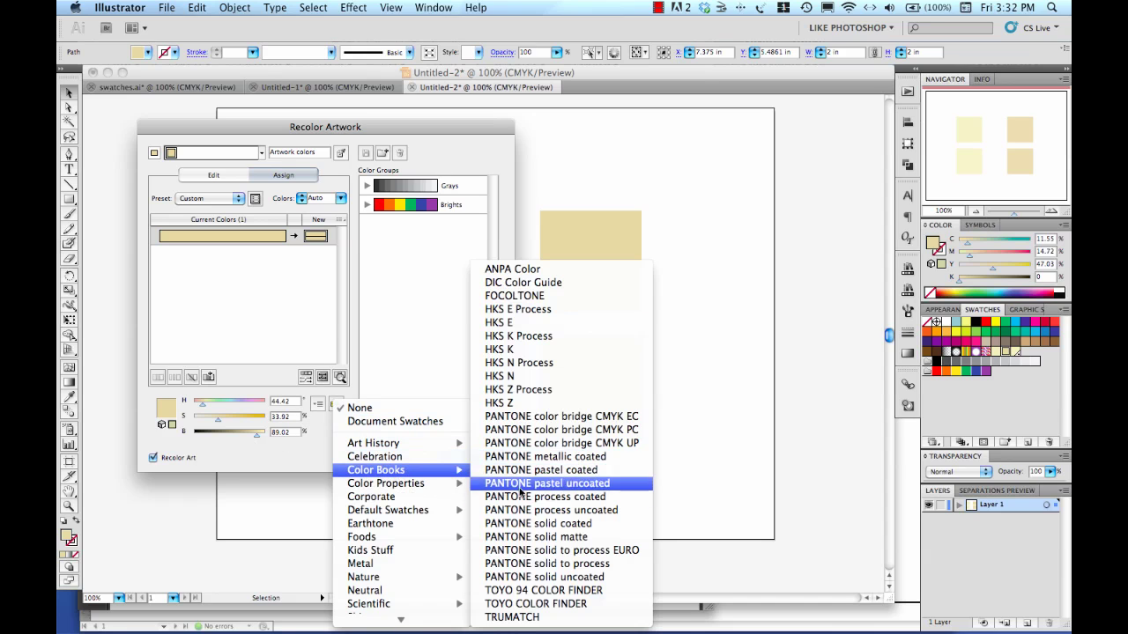
pyautogui.click(526, 523)
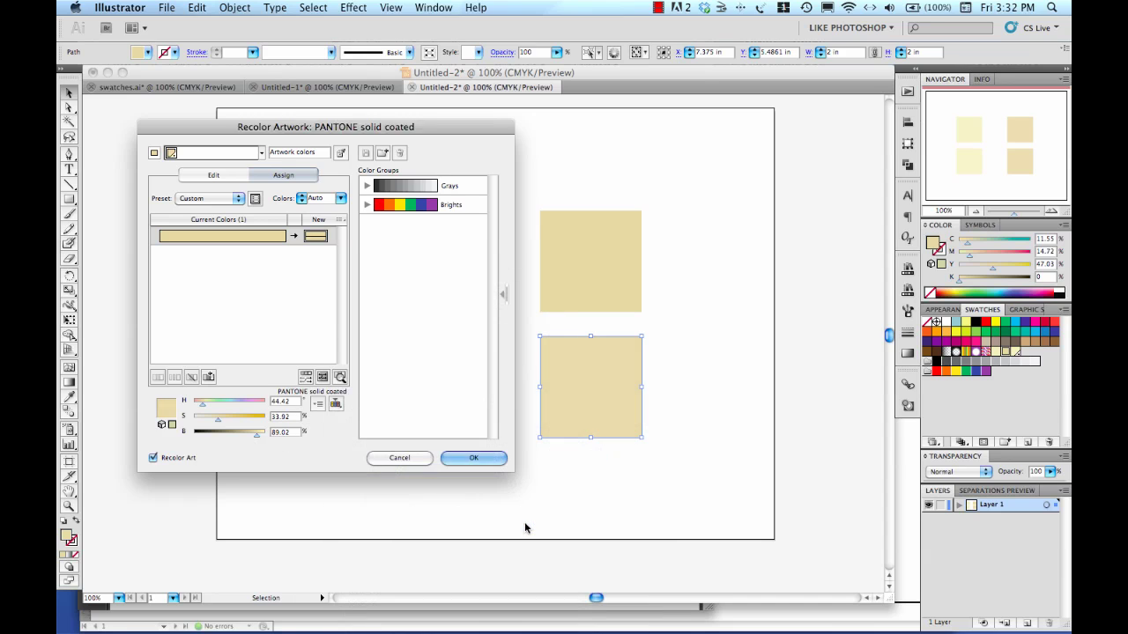
pyautogui.click(462, 459)
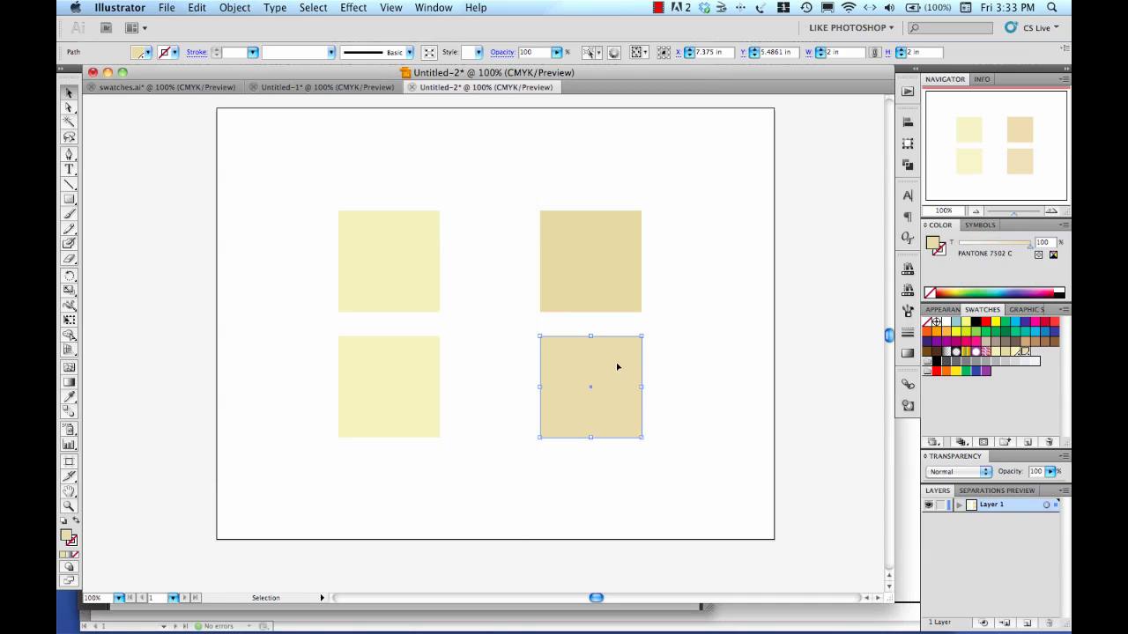
# Drag the bottom two Pantone squares up so each overlaps the original square above.
pyautogui.moveTo(266, 338); pyautogui.dragTo(760, 463)
pyautogui.moveTo(609, 384); pyautogui.dragTo(640, 283)
pyautogui.click(728, 316)
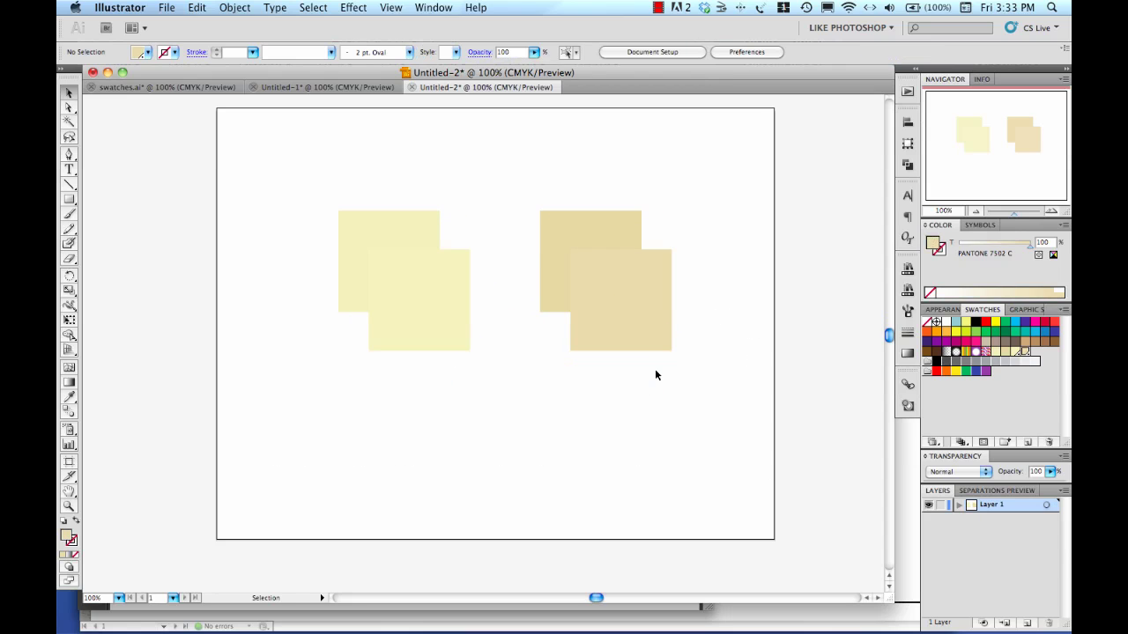
# Zoom in to compare the overlapping original and Pantone colours, then zoom back out.
pyautogui.press('super+equal')
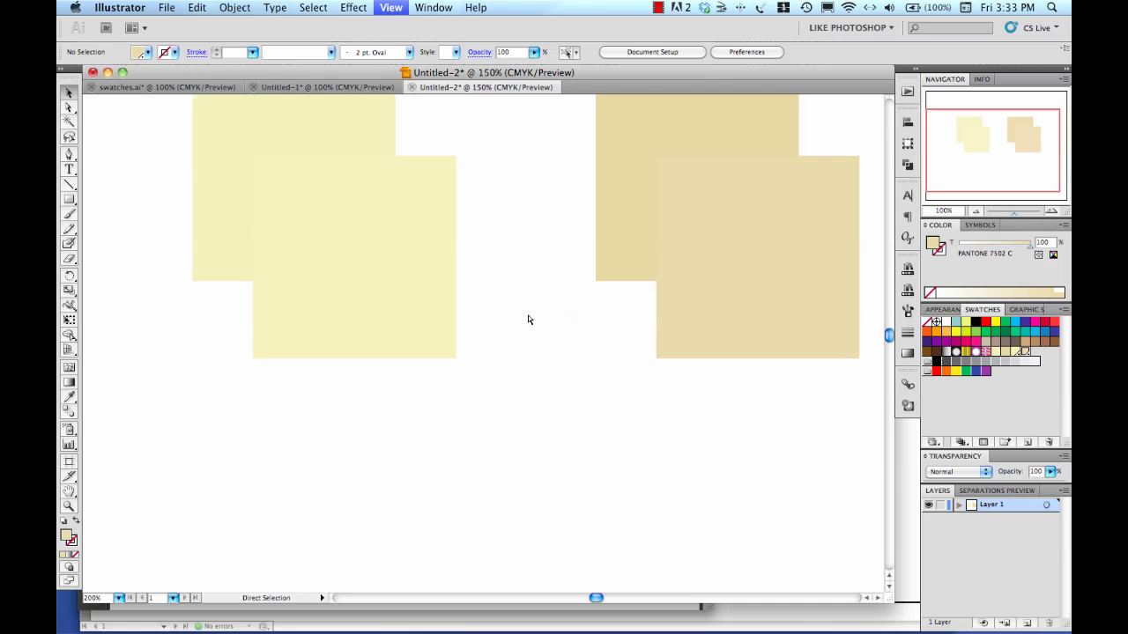
pyautogui.press('super+equal')
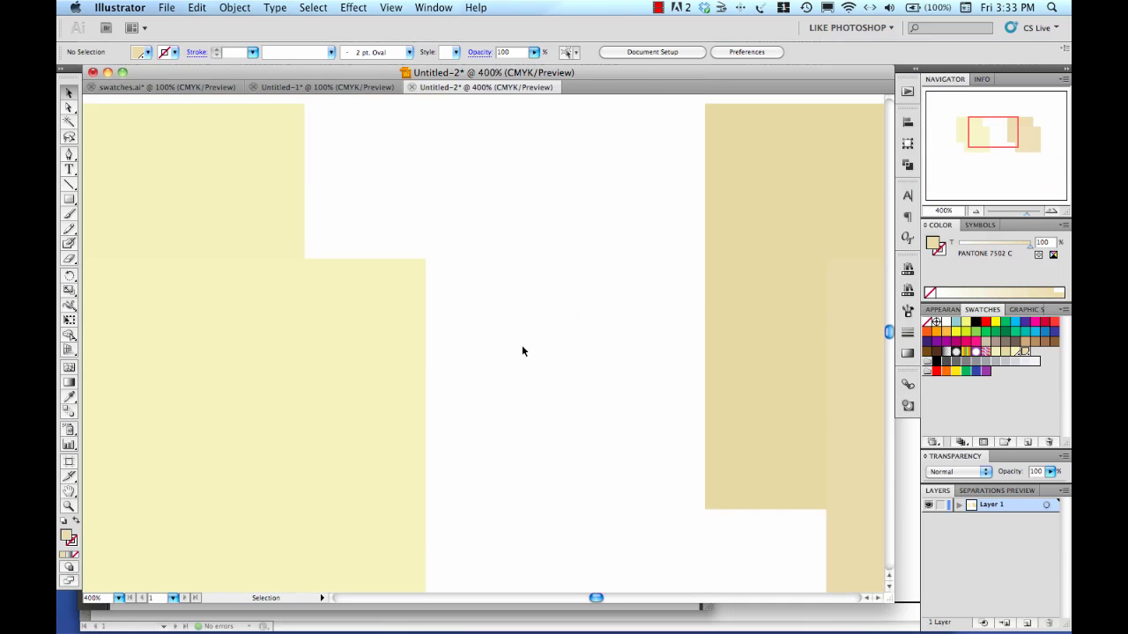
pyautogui.hscroll(-10, 521, 351)
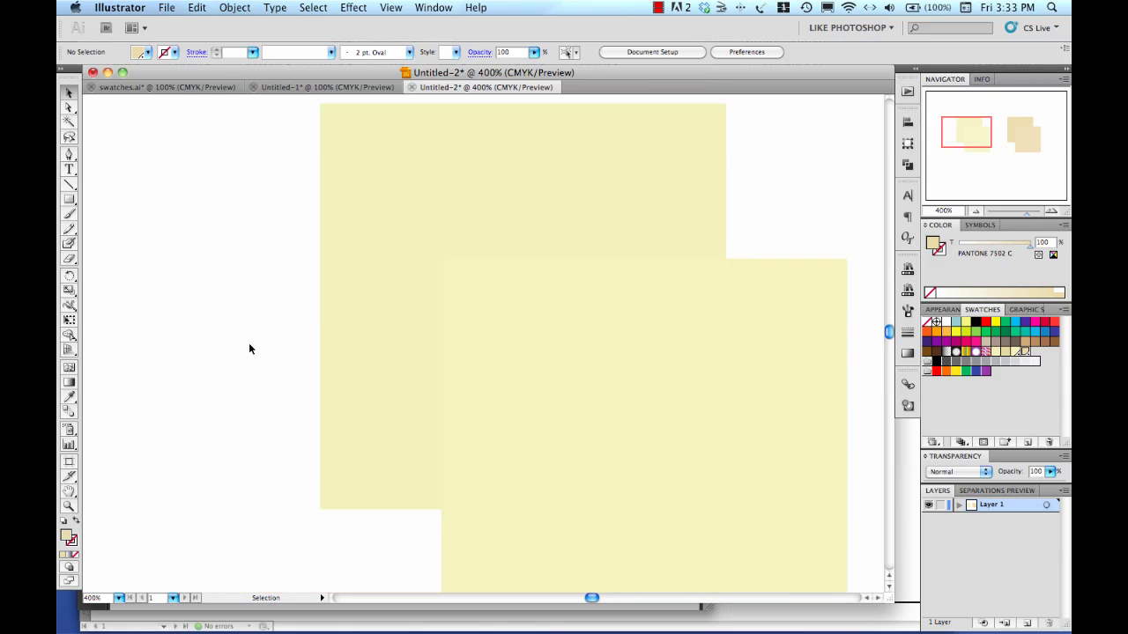
pyautogui.hscroll(15, 248, 349)
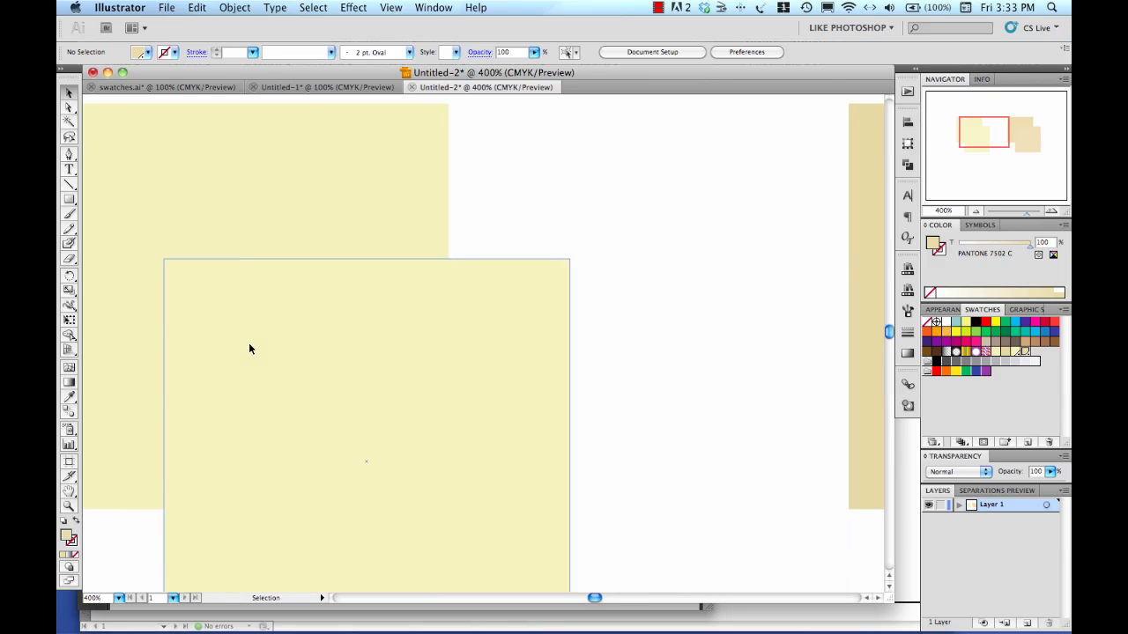
pyautogui.hscroll(6, 249, 349)
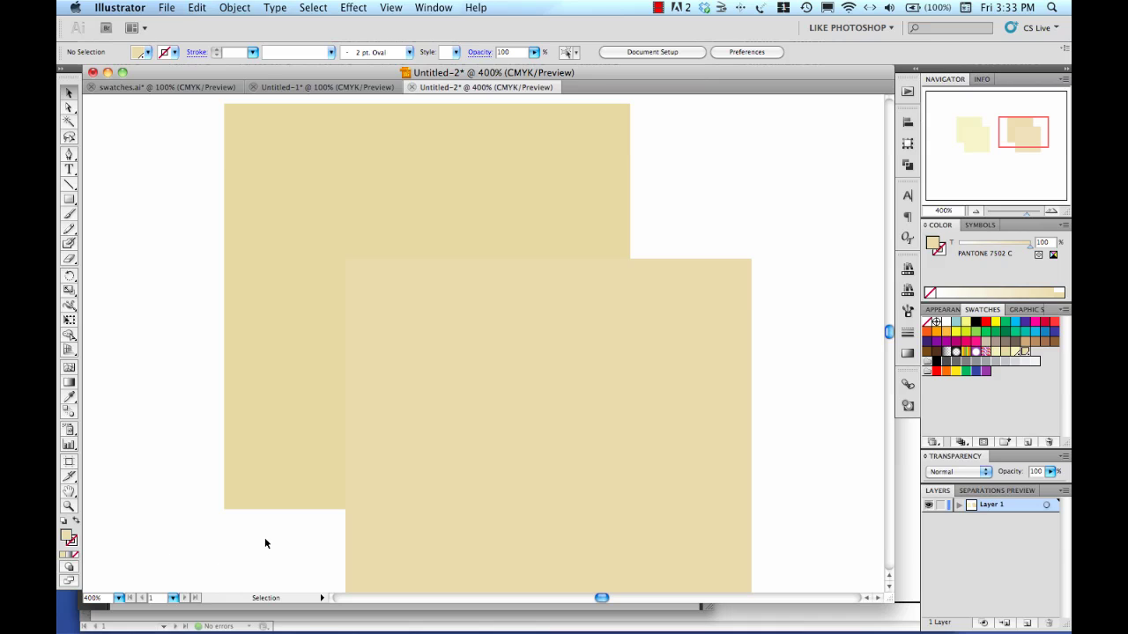
pyautogui.press('super+minus')
pyautogui.press('super+minus')
pyautogui.press('super+minus')
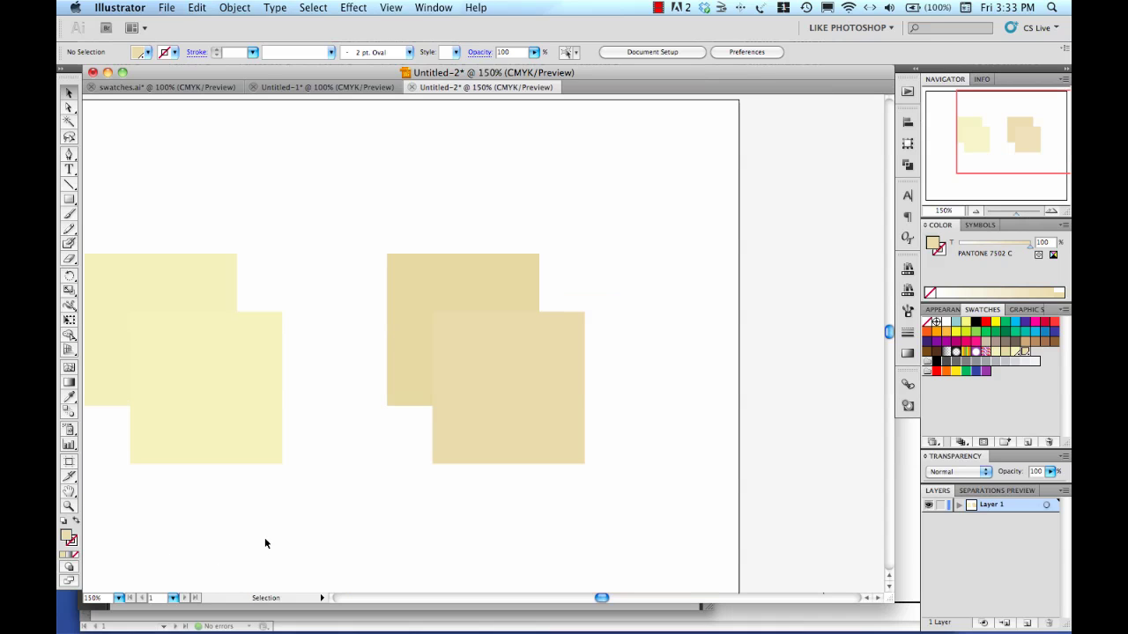
pyautogui.hscroll(-5, 265, 544)
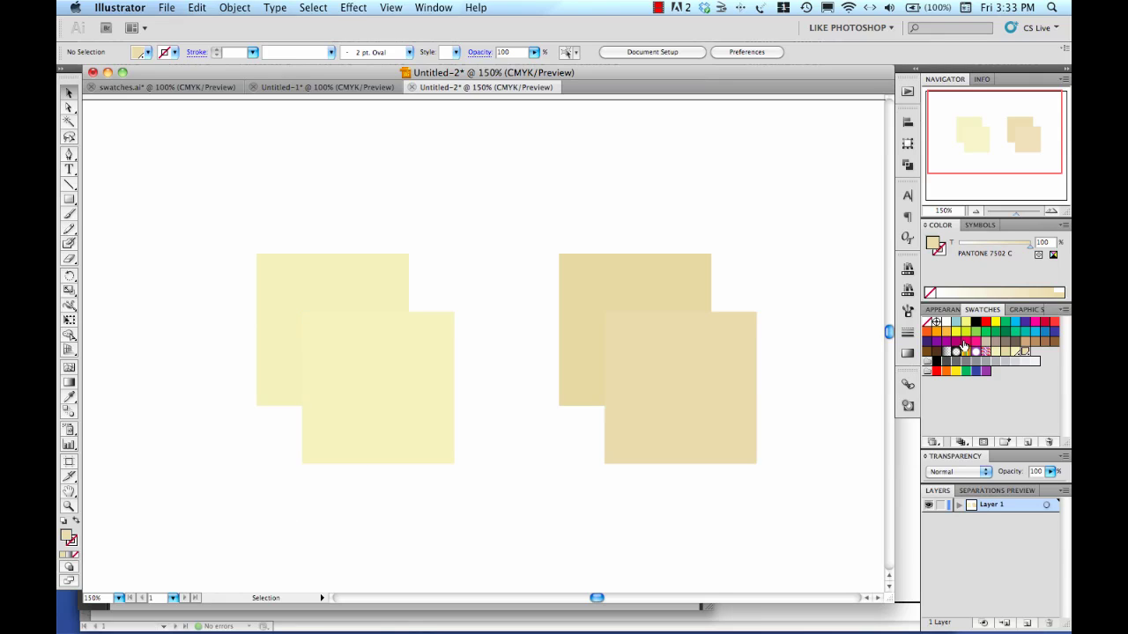
pyautogui.click(1063, 311)
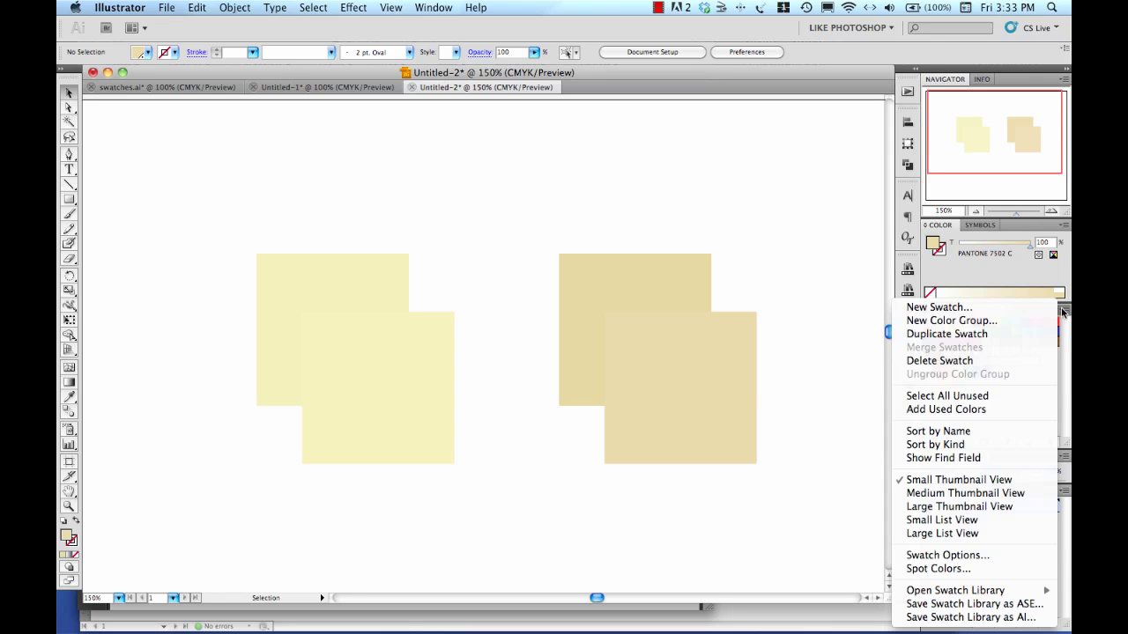
pyautogui.moveTo(999, 595)
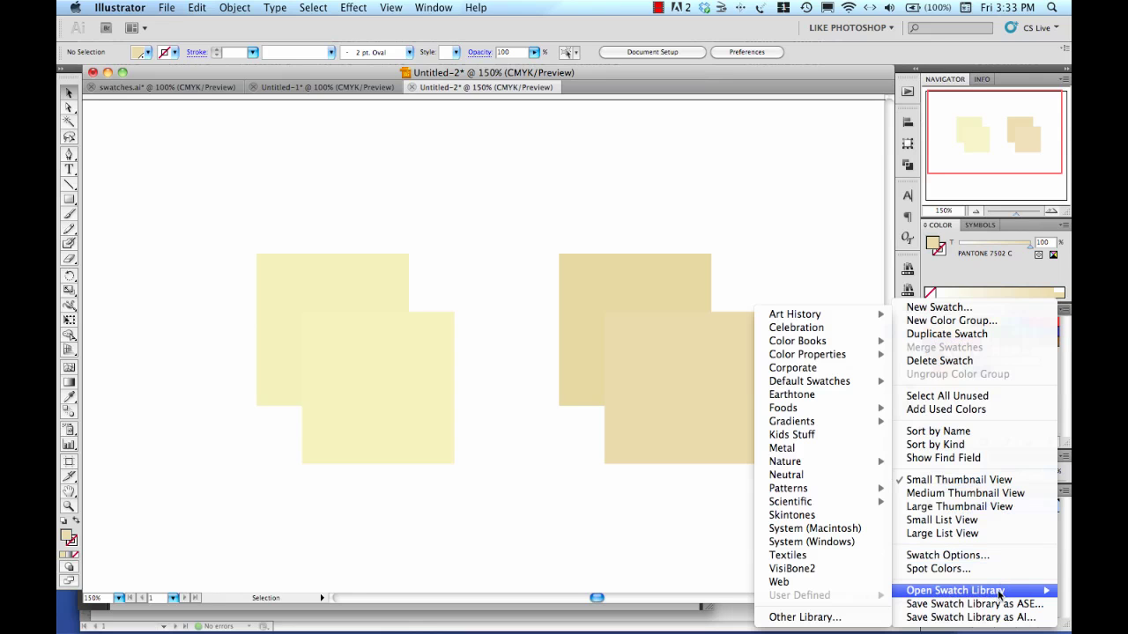
pyautogui.moveTo(819, 341)
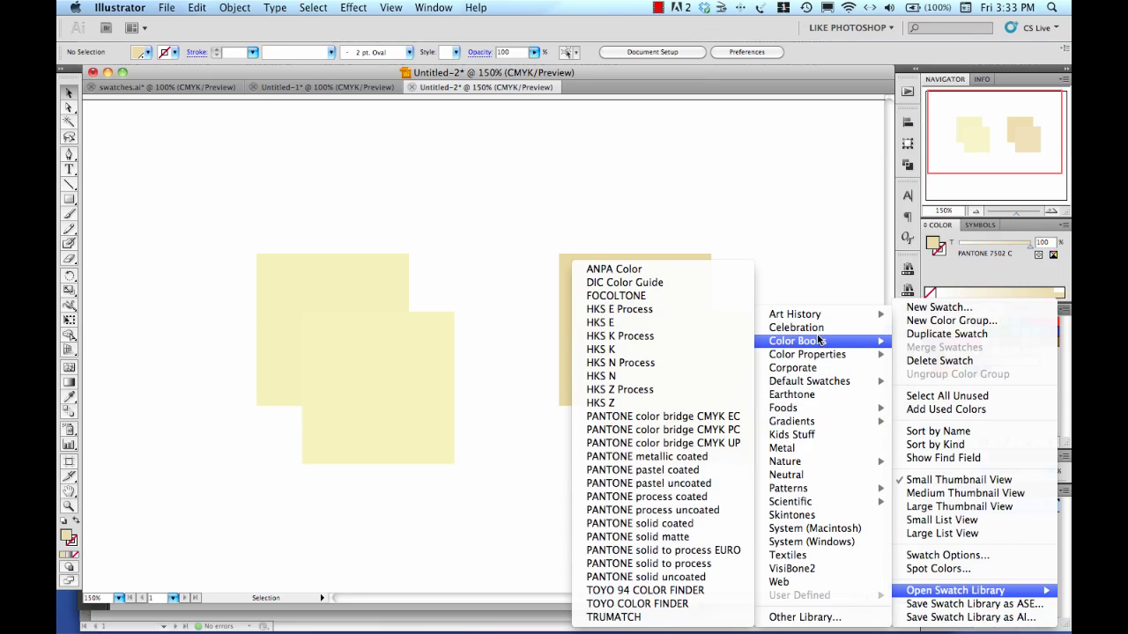
pyautogui.click(664, 524)
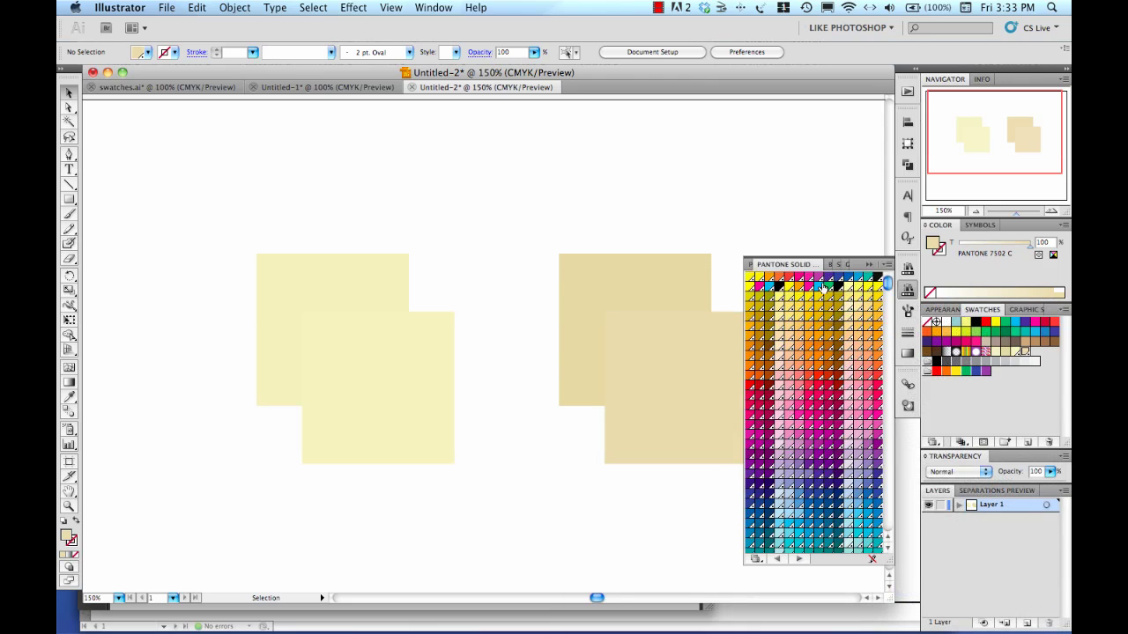
pyautogui.scroll(-5, 886, 340)
pyautogui.scroll(-15, 887, 340)
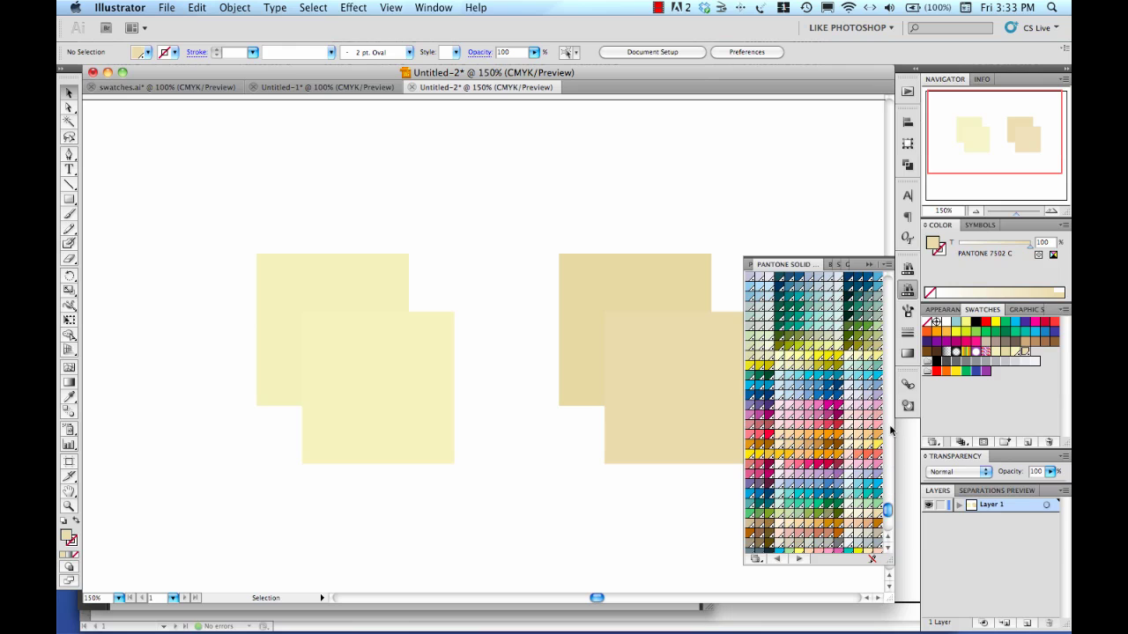
pyautogui.moveTo(888, 510); pyautogui.dragTo(892, 421)
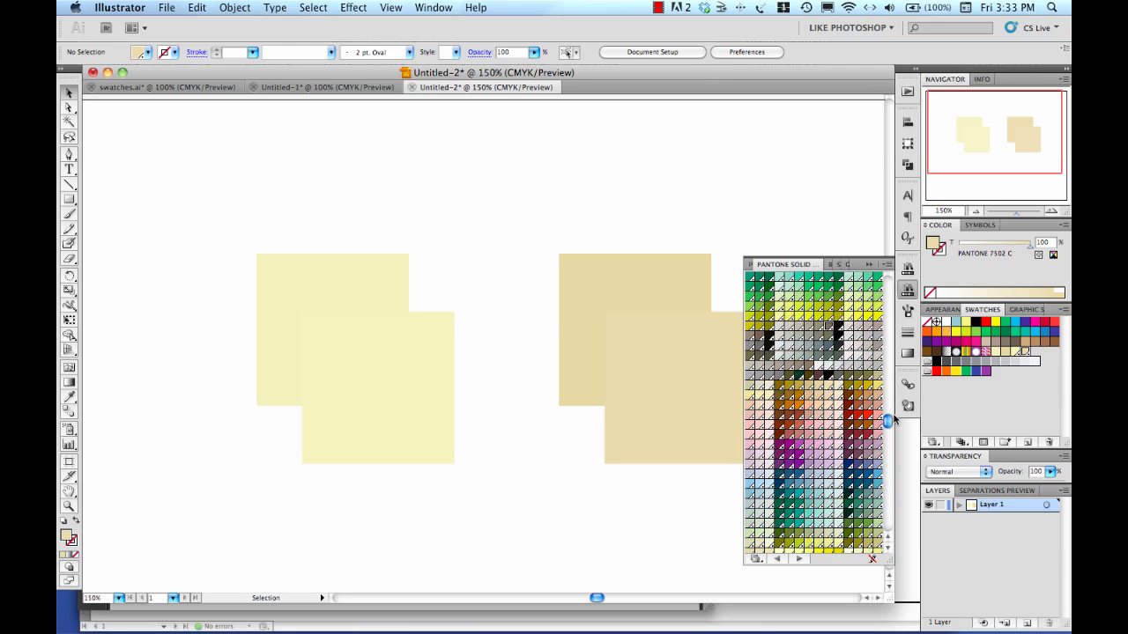
pyautogui.click(866, 263)
pyautogui.click(447, 411)
pyautogui.click(717, 332)
pyautogui.click(652, 292)
pyautogui.click(449, 285)
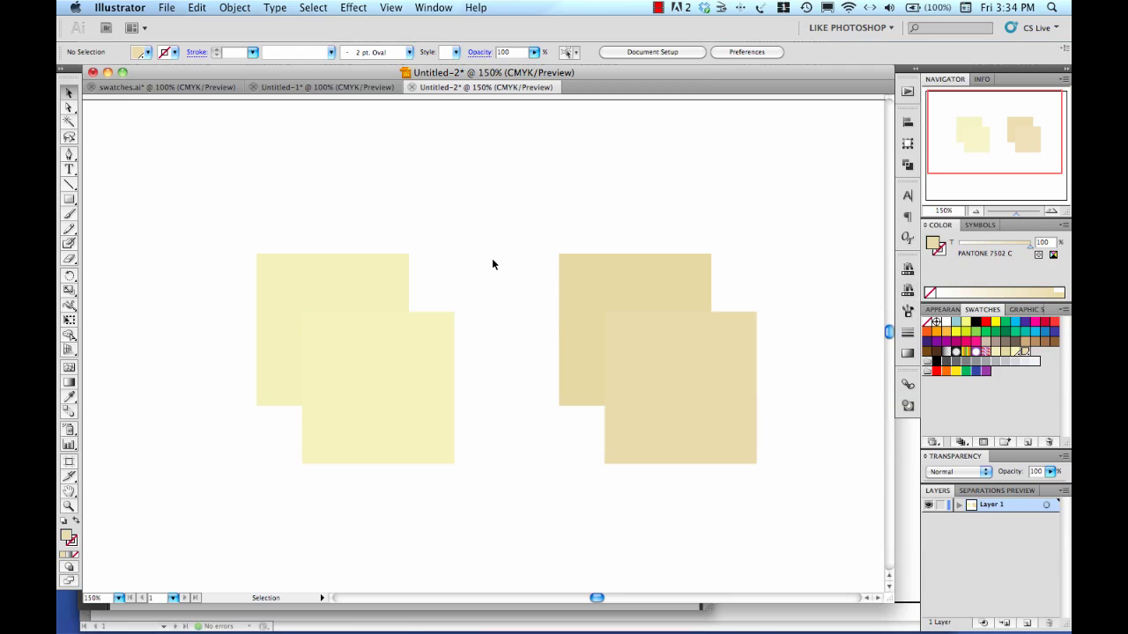